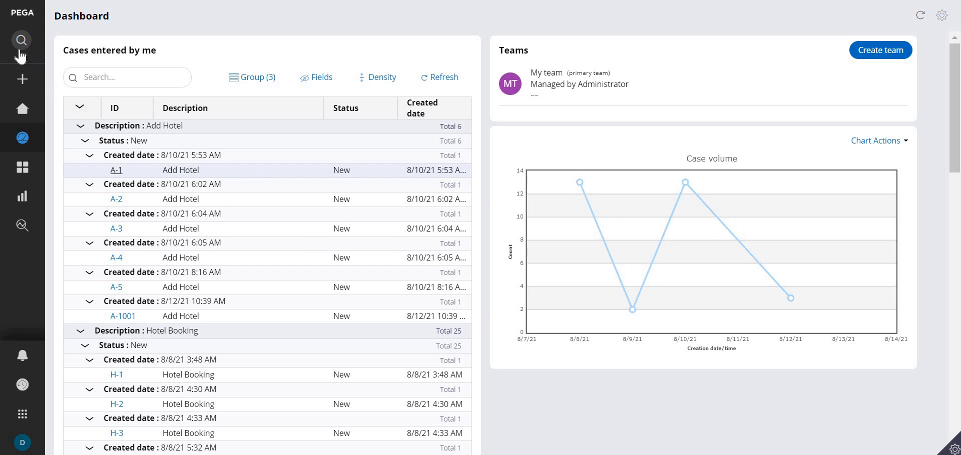
Launch the User Portal from Dev Studio and turn on Live UI inspection for its dashboard
mouse_move(42, 265)
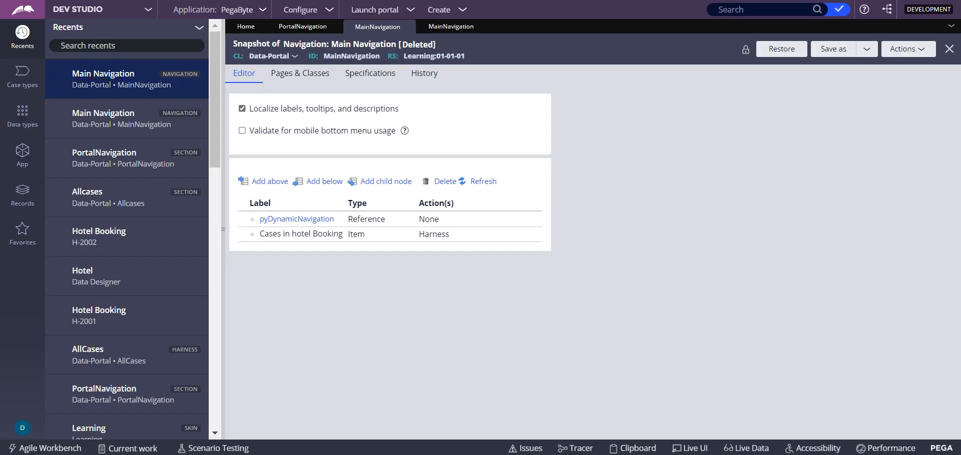
click(410, 9)
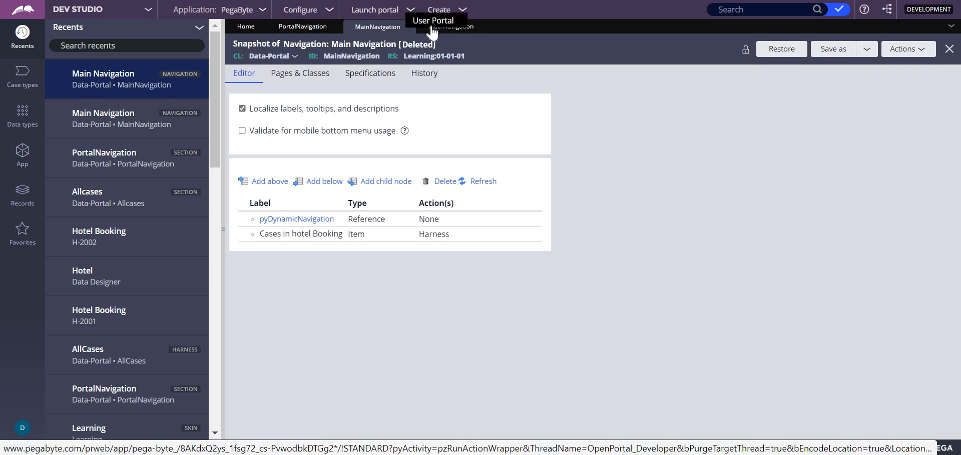
click(433, 20)
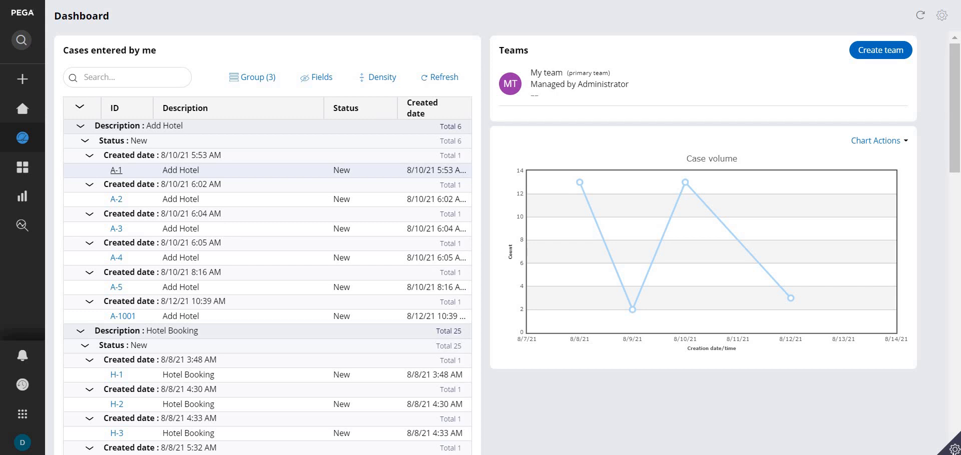
mouse_move(954, 448)
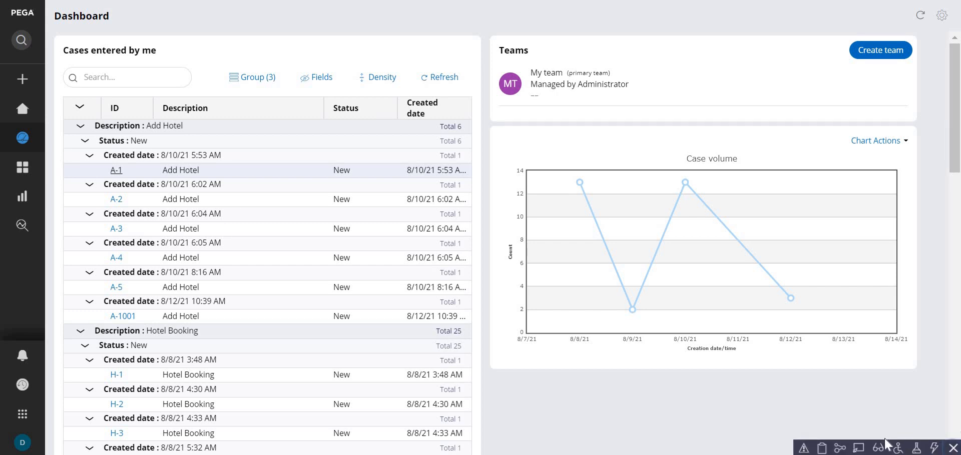
click(859, 448)
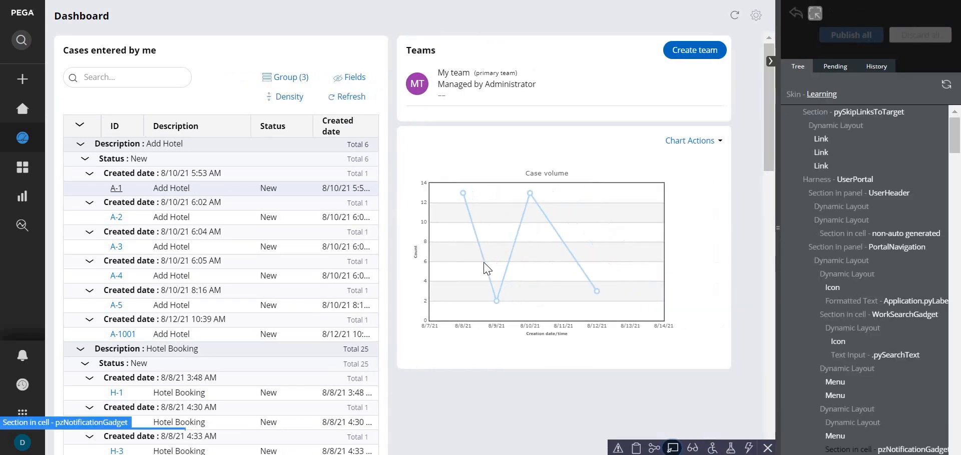
Inspect the portal's navigation menu, select its parent PortalNavigation section and open that rule in Dev Studio
click(24, 100)
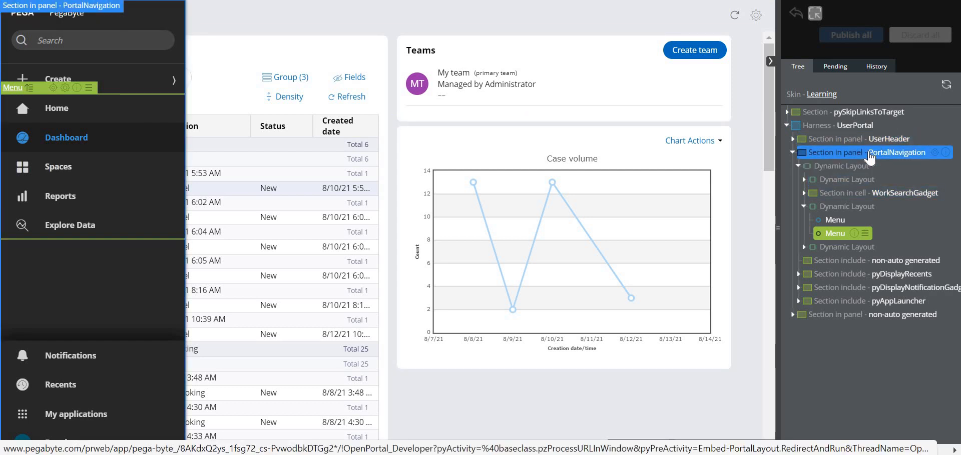
click(869, 153)
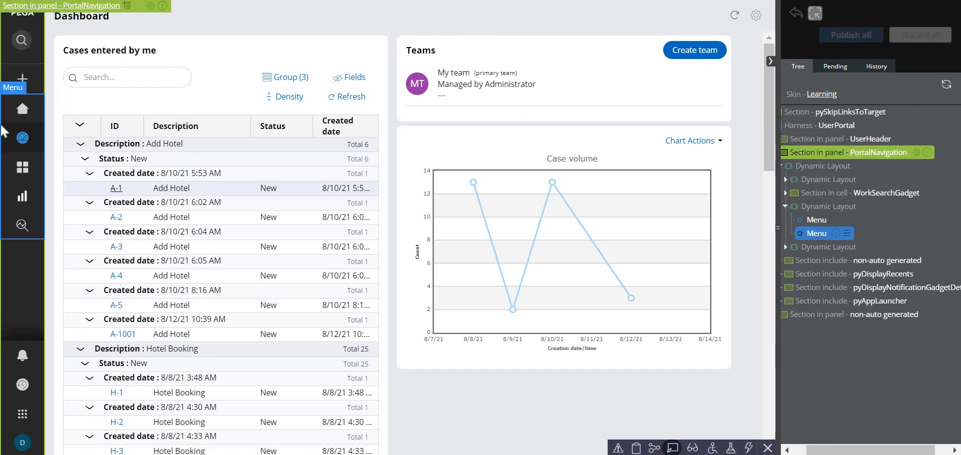
mouse_move(4, 399)
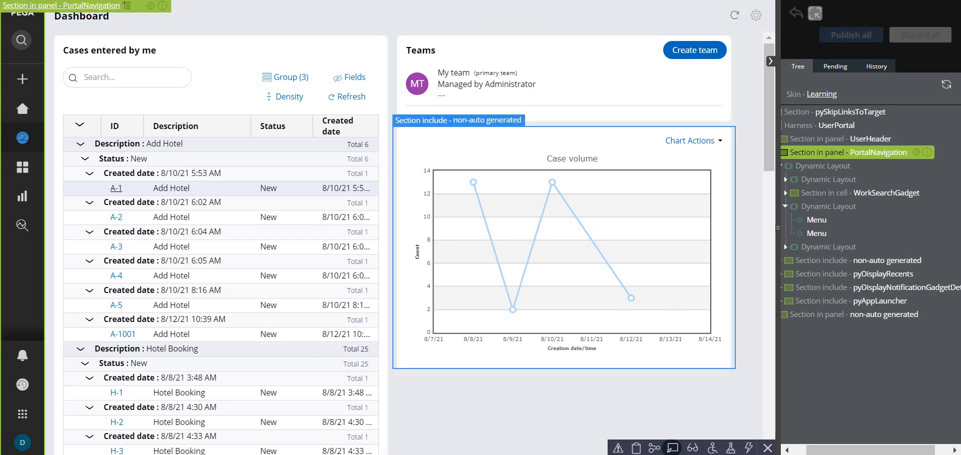
key(ctrl+shift+Tab)
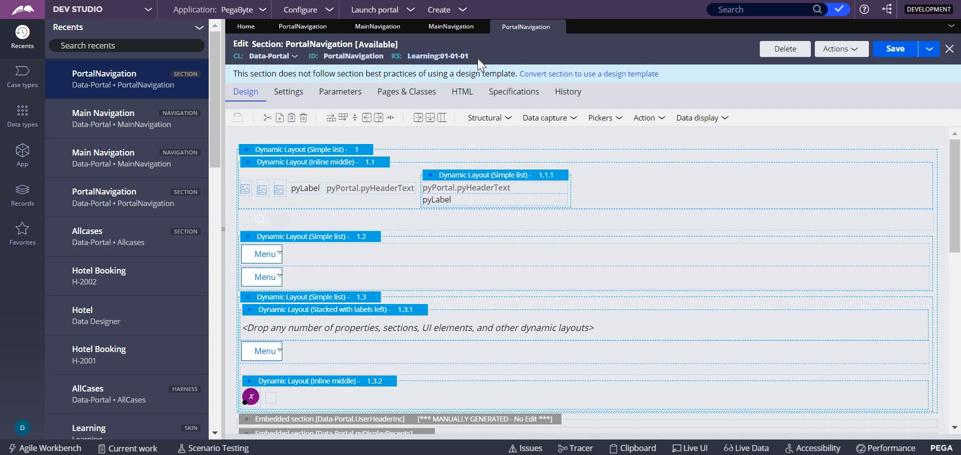
View the siblings of the PortalNavigation section rule to compare its ruleset versions, and close the list
click(846, 60)
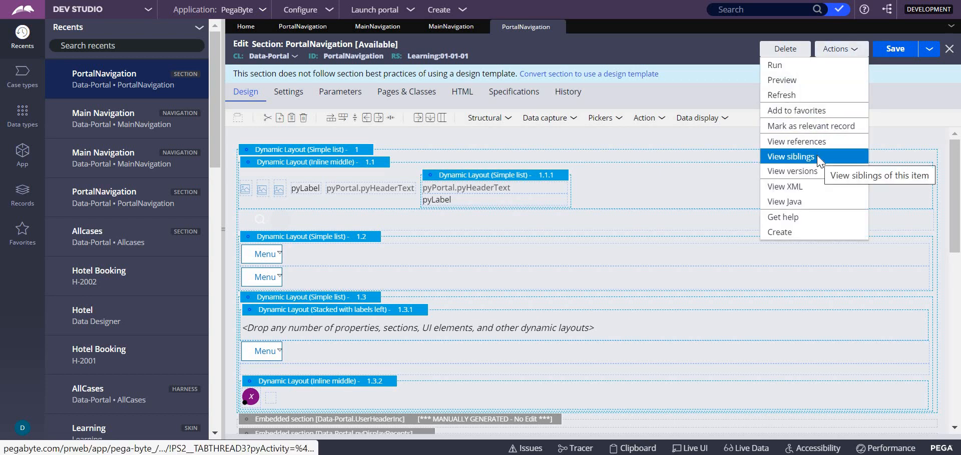
click(813, 159)
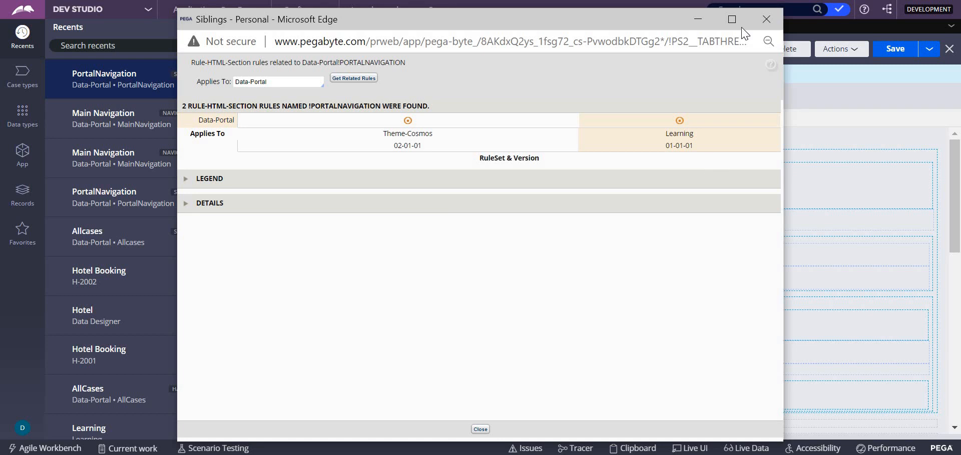
click(761, 20)
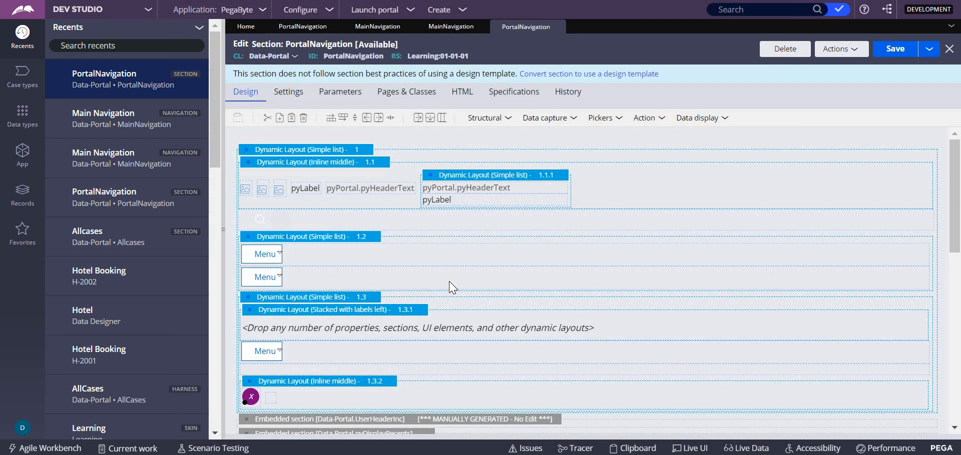
Open the cell properties of the second menu in Dynamic Layout 1.2 and open its referenced MainNavigation rule
click(302, 281)
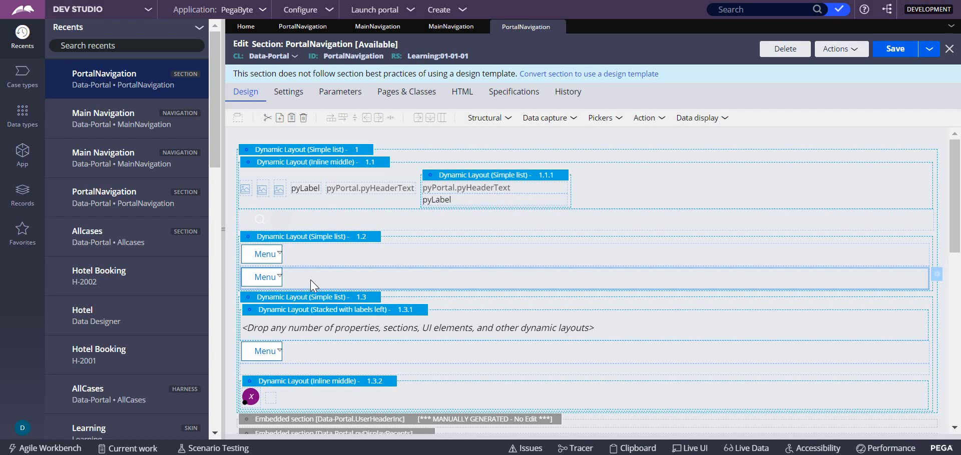
double_click(311, 280)
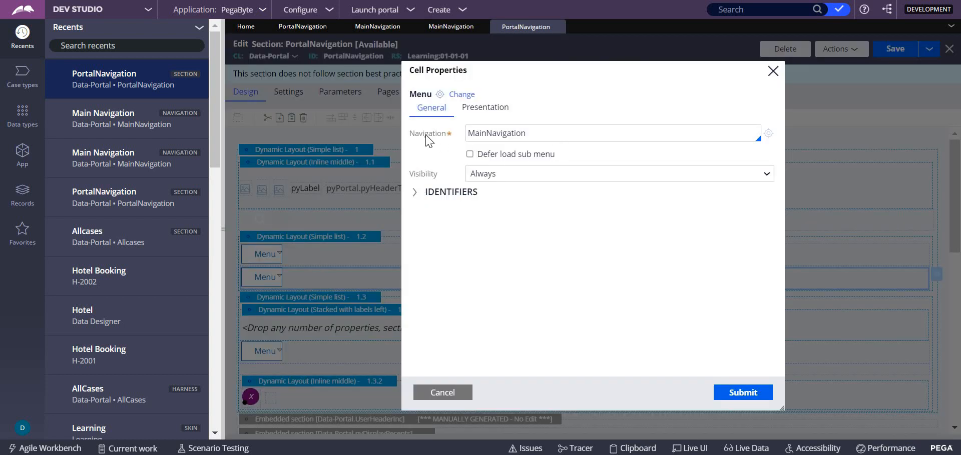
drag(409, 134, 449, 136)
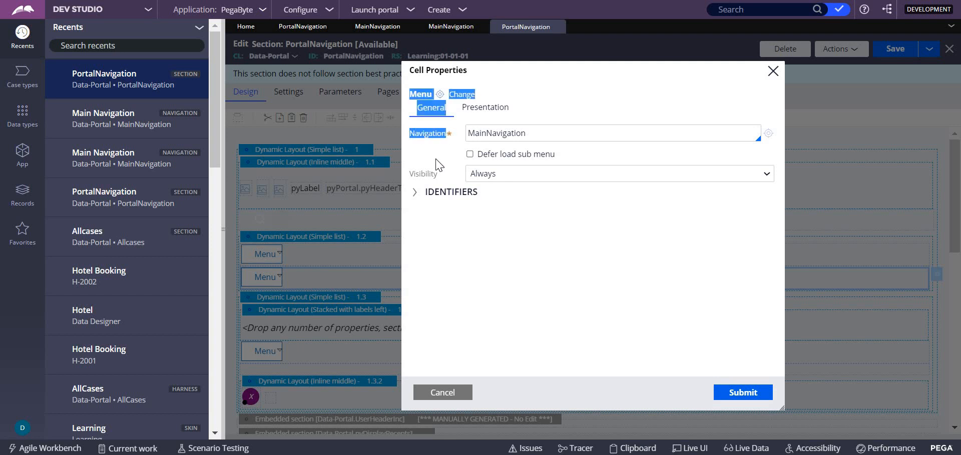
click(456, 158)
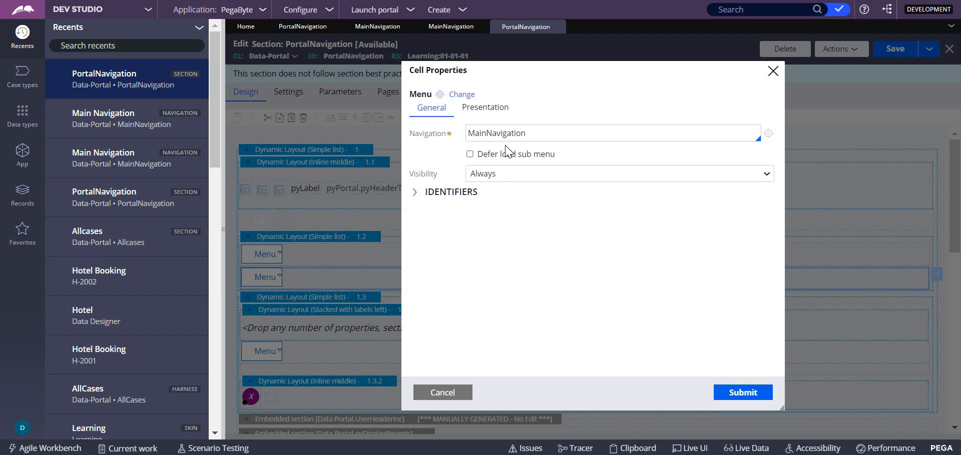
click(766, 134)
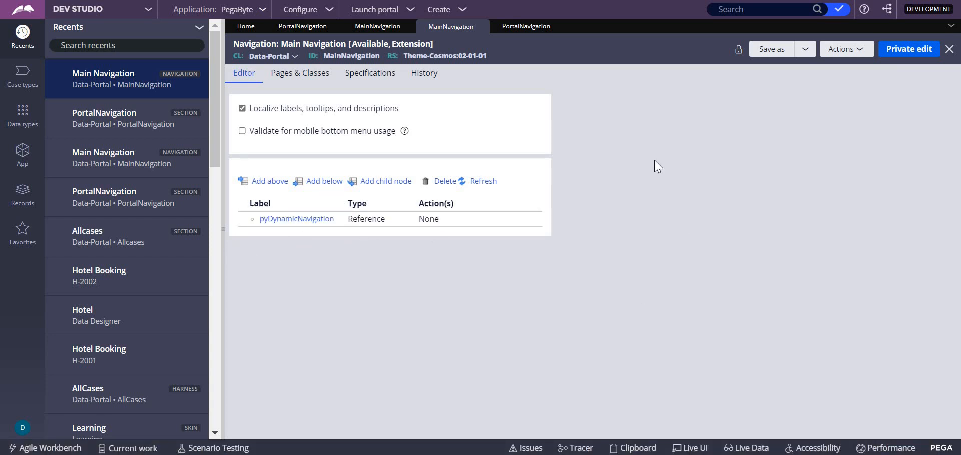
Save a copy of the Main Navigation rule into the Learning ruleset, version 01-01-01, applied to Data-Portal
click(433, 73)
click(775, 48)
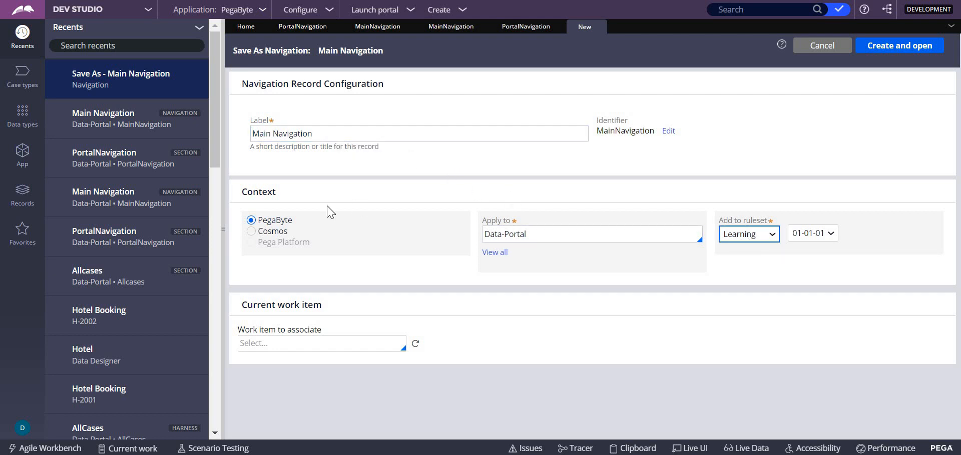
click(900, 47)
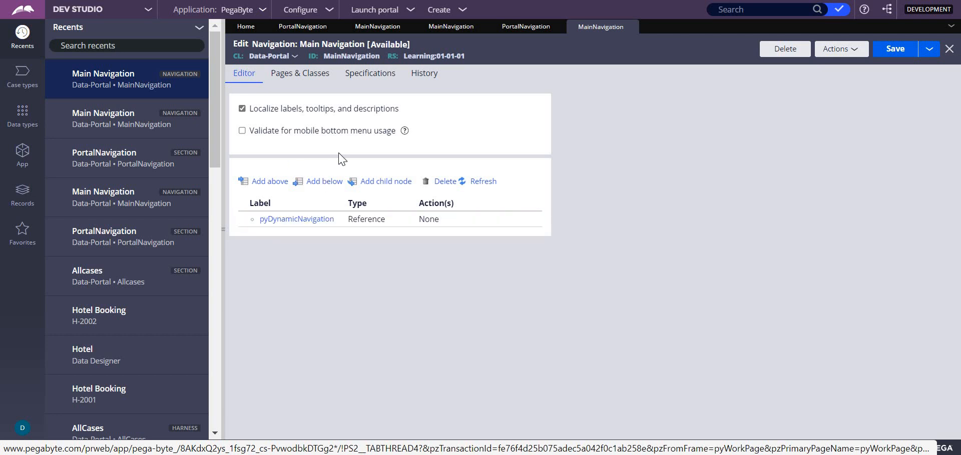
Add two items below pyDynamicNavigation, entering the label "sdfgdsfgsdfgsdfg" for the first and "xcvxc" for the second
click(323, 182)
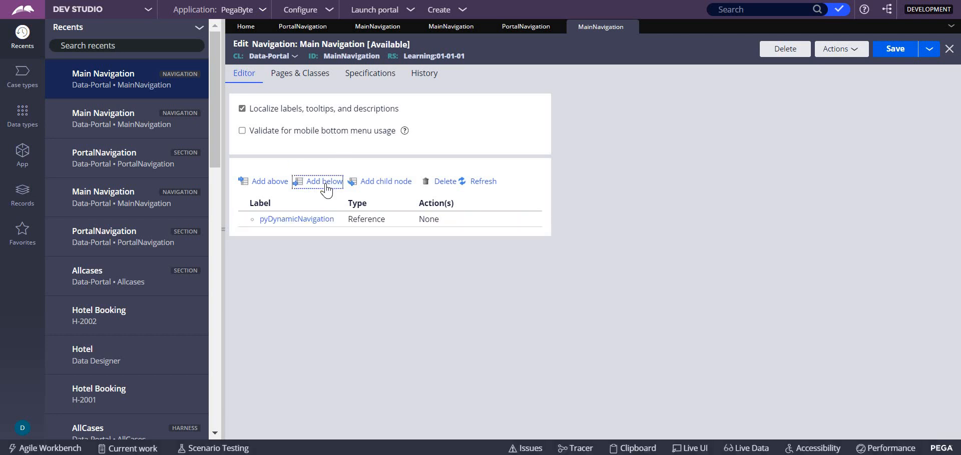
click(778, 200)
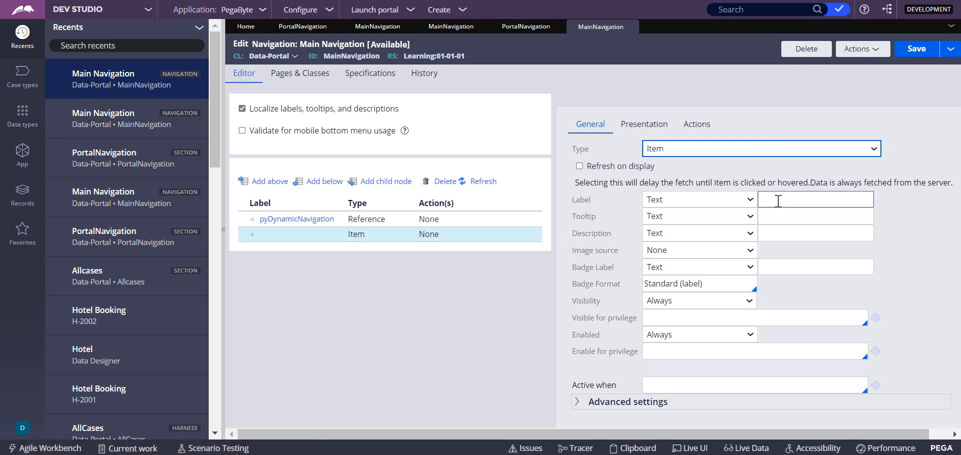
text(sdfgdsfgsdfgsdfg)
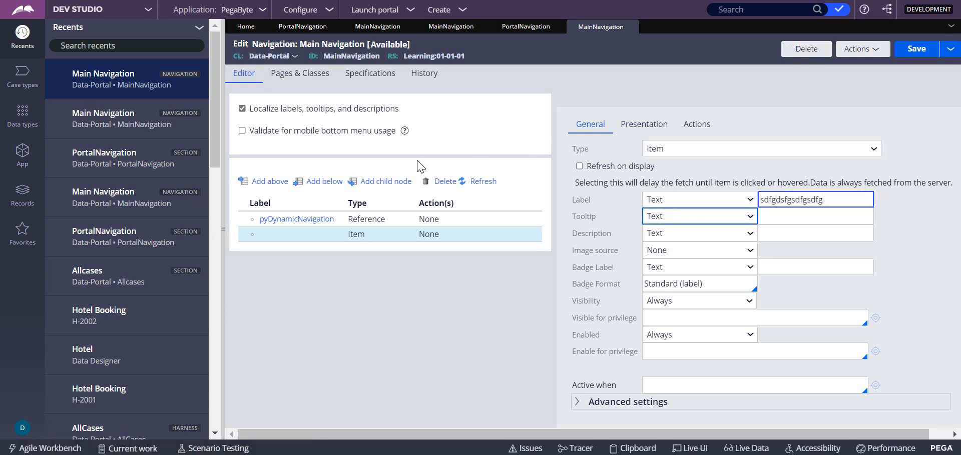
click(316, 182)
click(800, 200)
text(xcvxc)
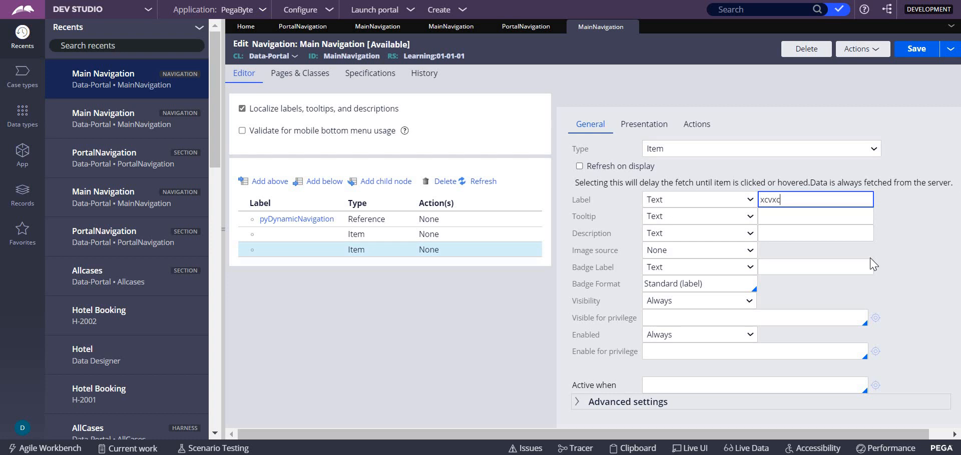
Label the first new item "somthing", accept its properties and save the Main Navigation rule
click(358, 236)
scroll(616, 149, down, 1)
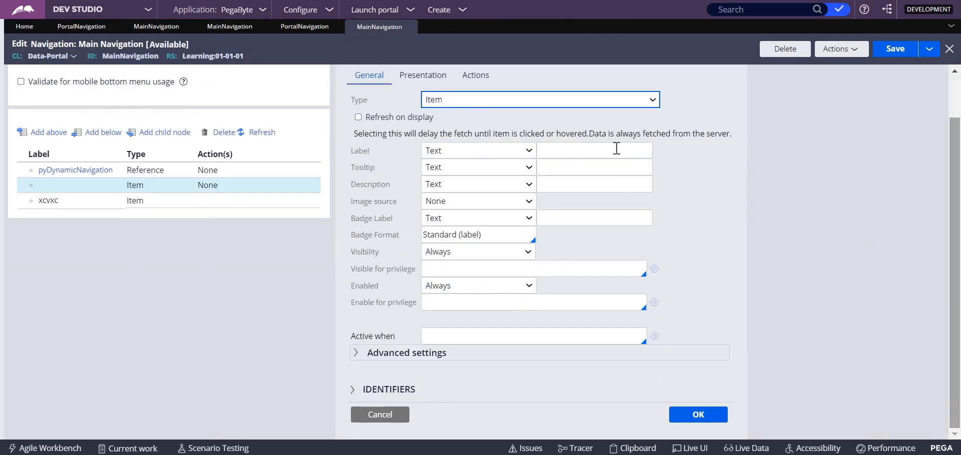
click(594, 151)
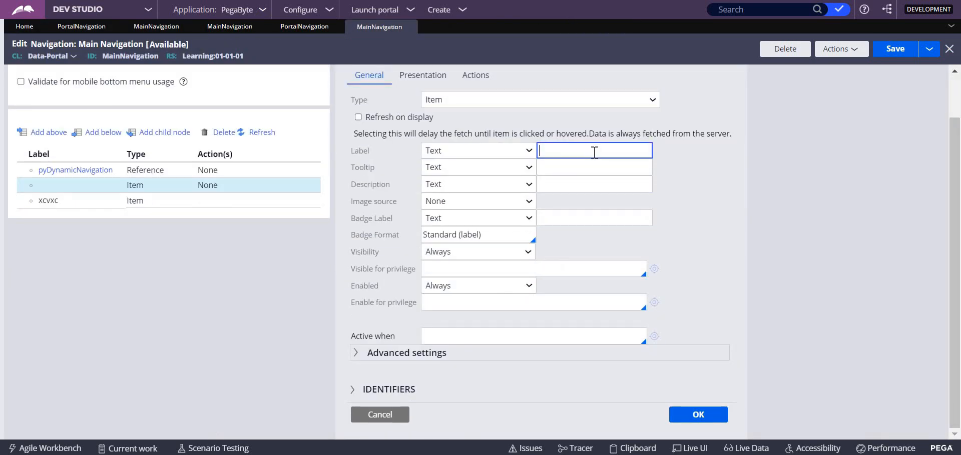
click(688, 415)
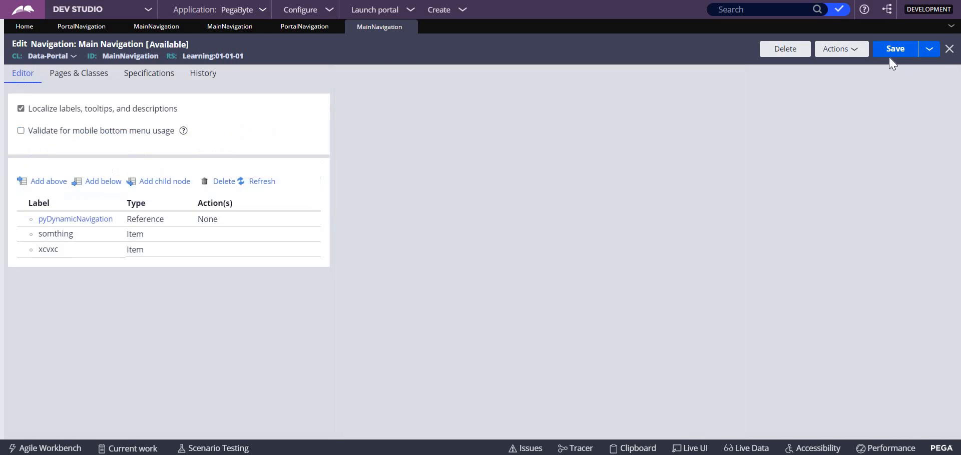
click(895, 50)
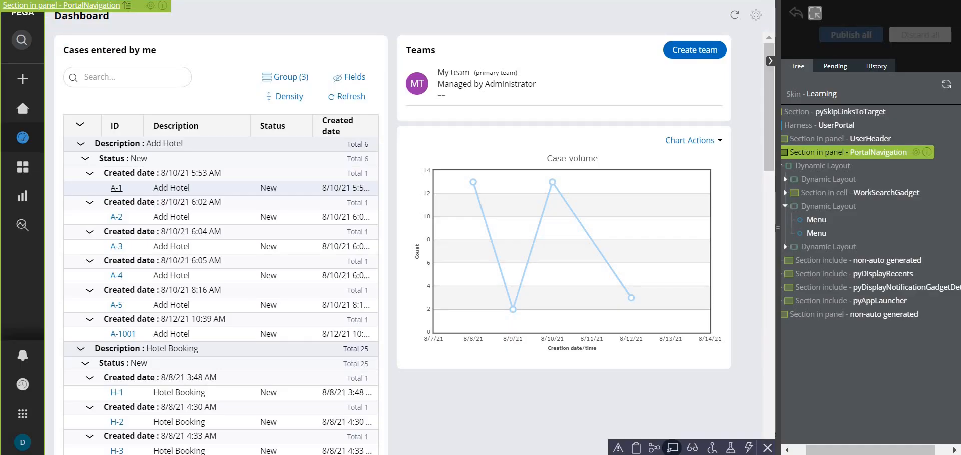
Reload the User Portal and try the somthing and xcvxc entries in its navigation menu
key(F5)
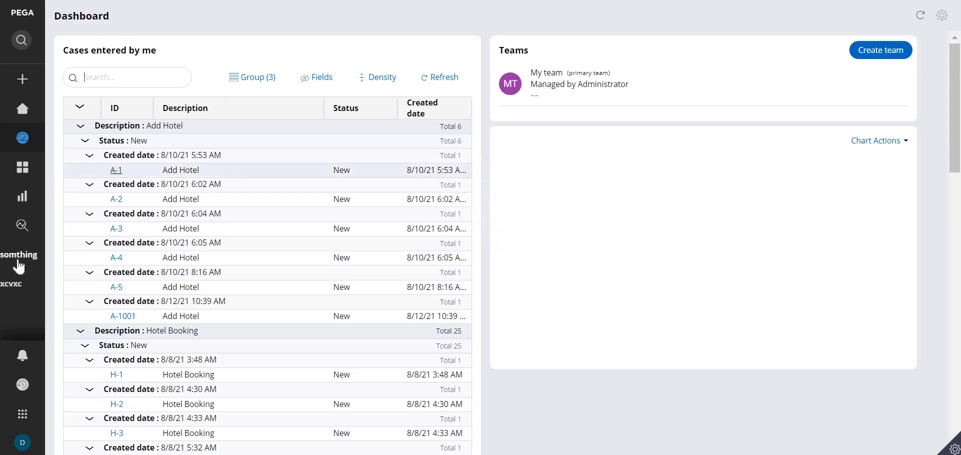
mouse_move(15, 262)
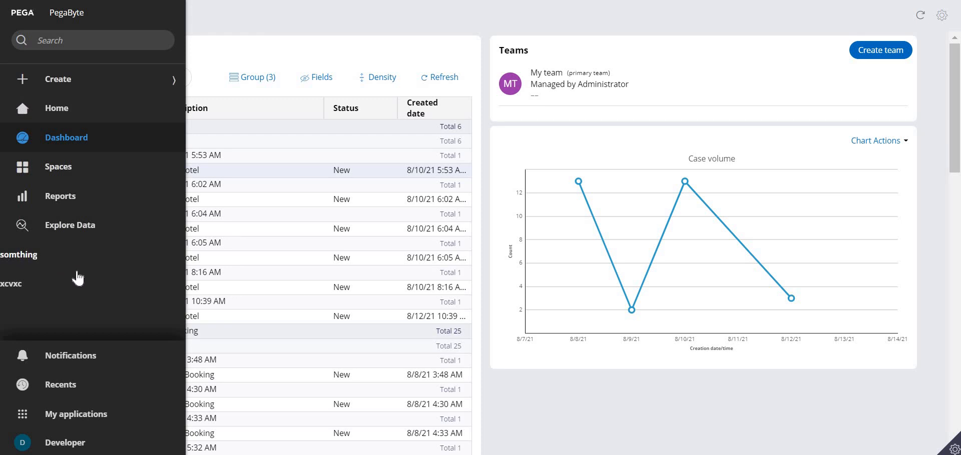
click(26, 260)
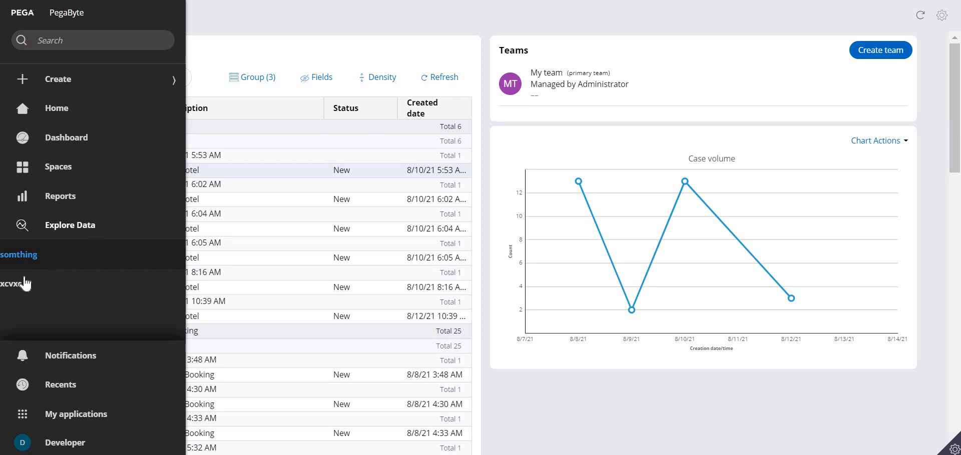
click(21, 291)
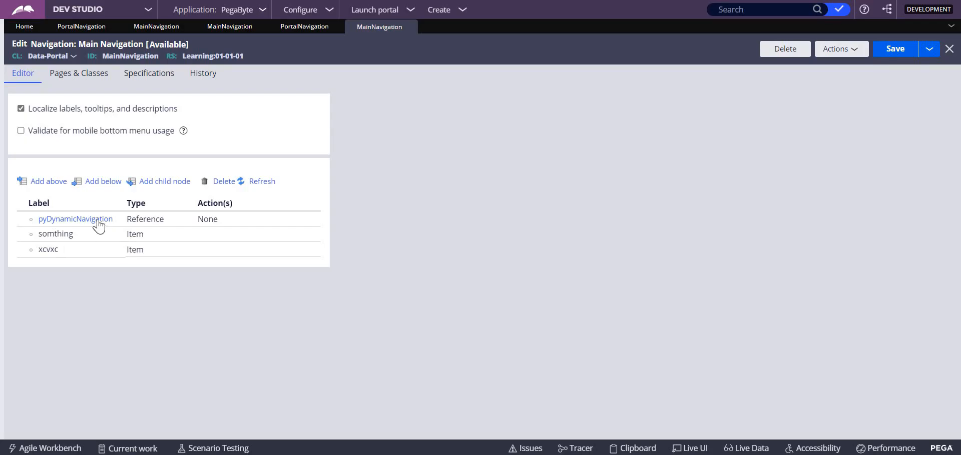
Delete the xcvxc item from the Main Navigation rule in Dev Studio
click(219, 220)
click(75, 254)
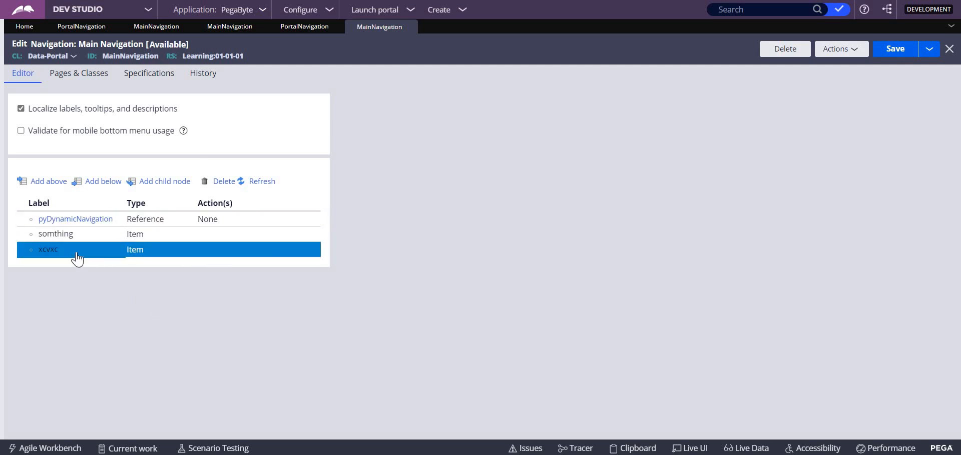
click(223, 183)
Change the label of the somthing item in the Main Navigation rule to "Hotel Cases"
click(59, 242)
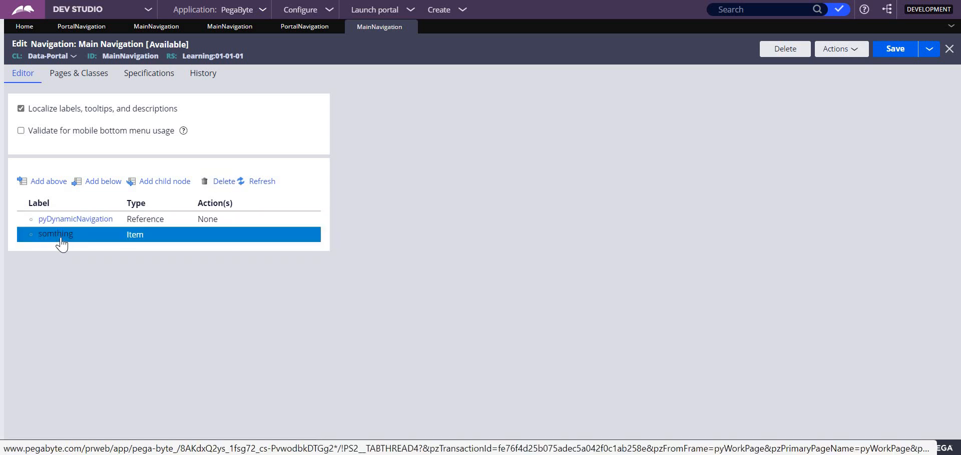
double_click(61, 245)
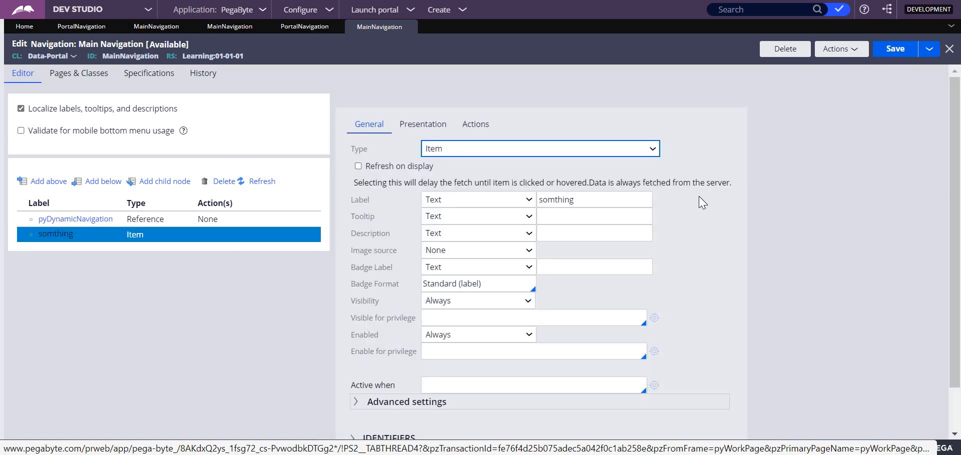
click(589, 200)
key(BackSpace)
key(BackSpace)
key(BackSpace)
key(BackSpace)
key(BackSpace)
key(BackSpace)
key(BackSpace)
key(BackSpace)
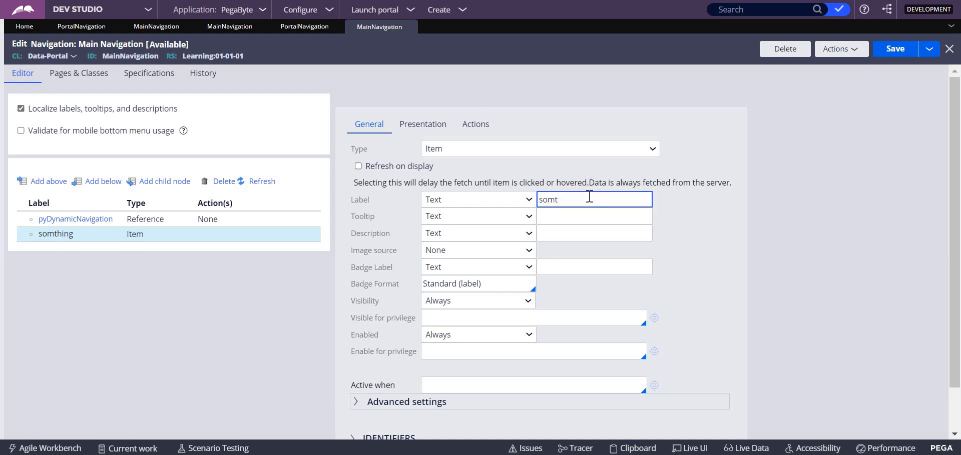
key(Caps_Lock)
text(H)
key(Caps_Lock)
text(oe)
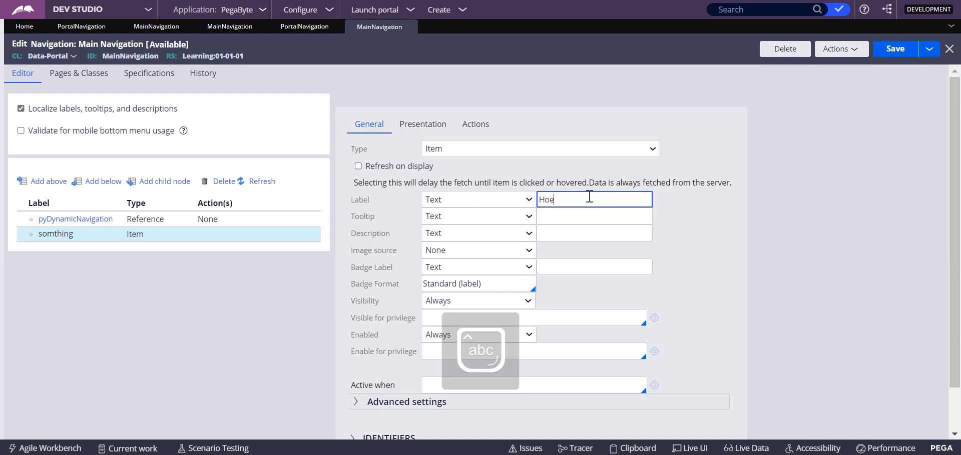
key(BackSpace)
text(tel Cases)
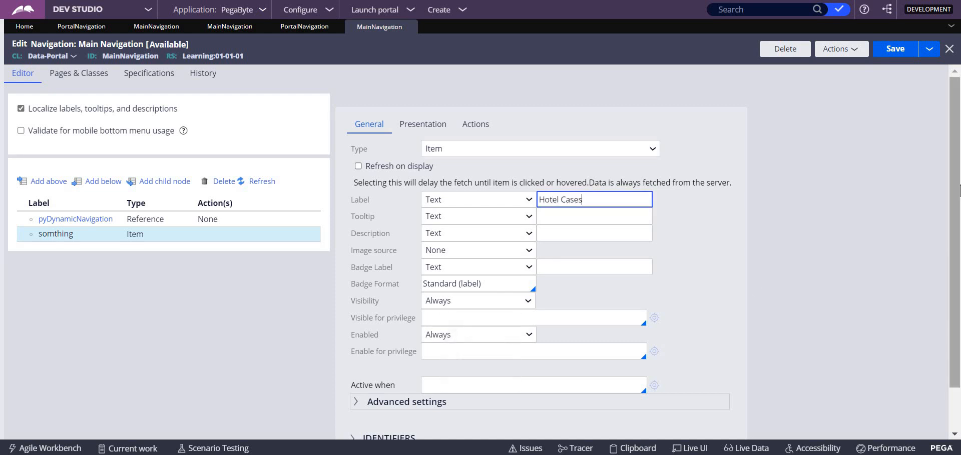
Set the Hotel Cases item's image source to Icon Class with "pi pi-dataviz-table-with-bars" and accept its properties
scroll(959, 232, down, 1)
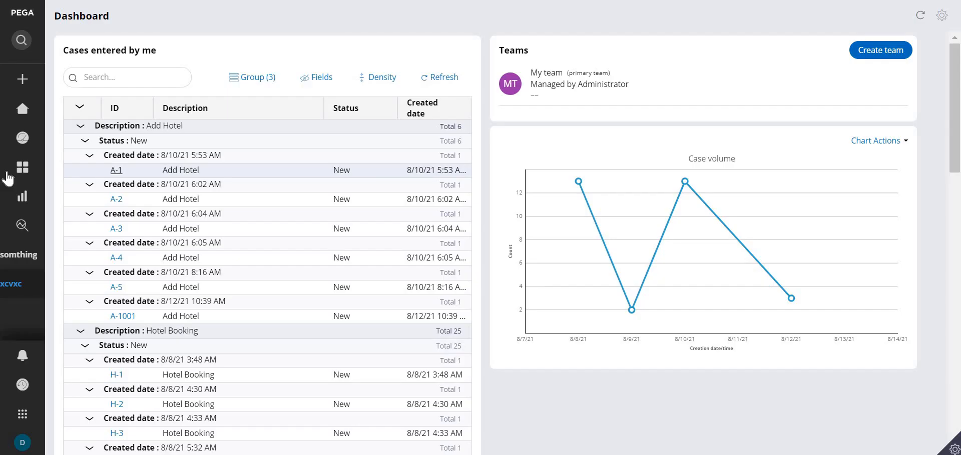
mouse_move(35, 75)
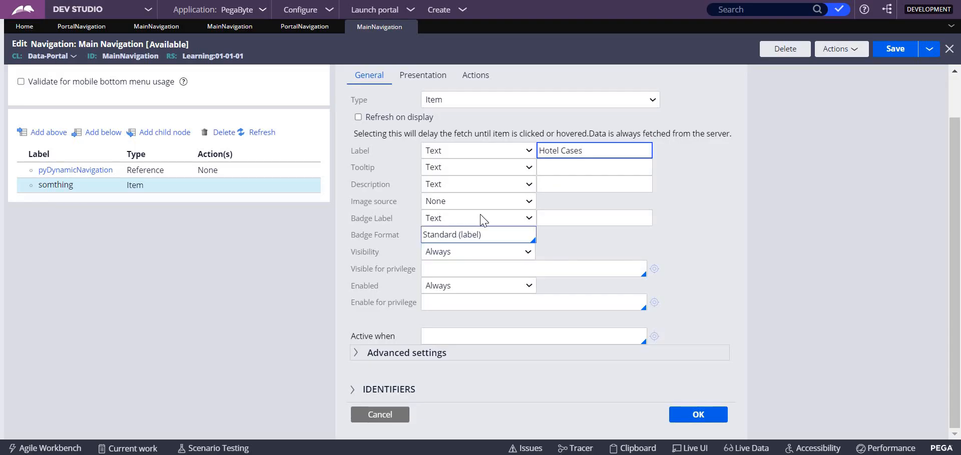
click(454, 201)
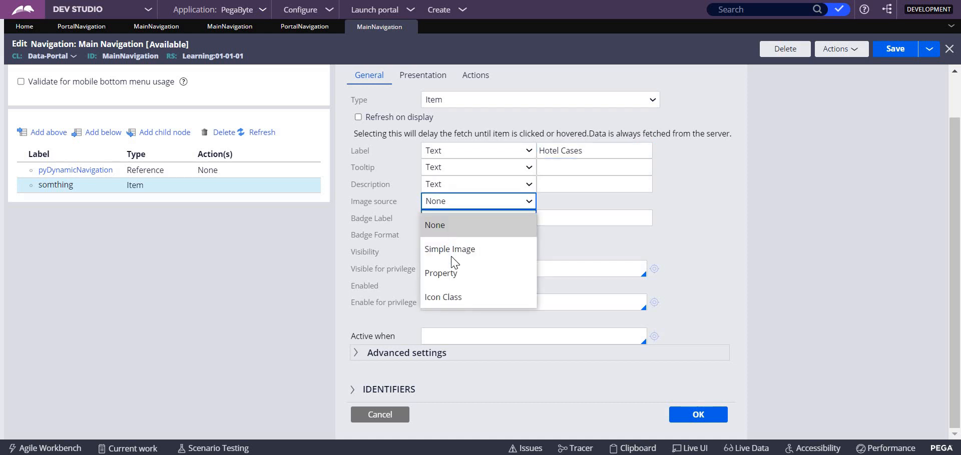
click(447, 297)
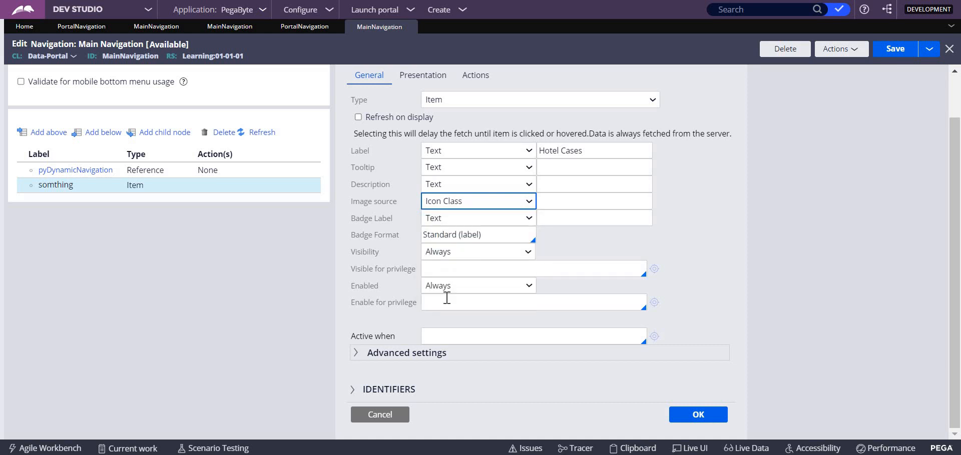
click(562, 203)
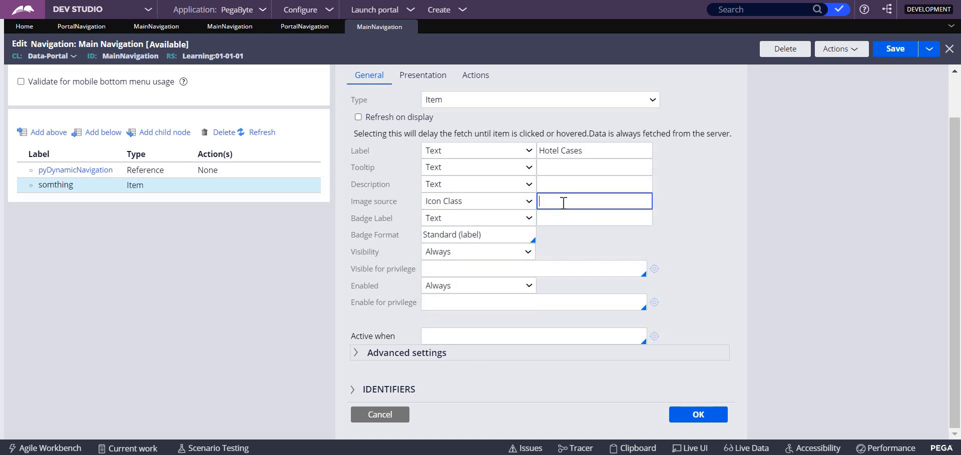
text(pi pi-)
click(527, 150)
click(571, 203)
text(dataviz-table-with-bars)
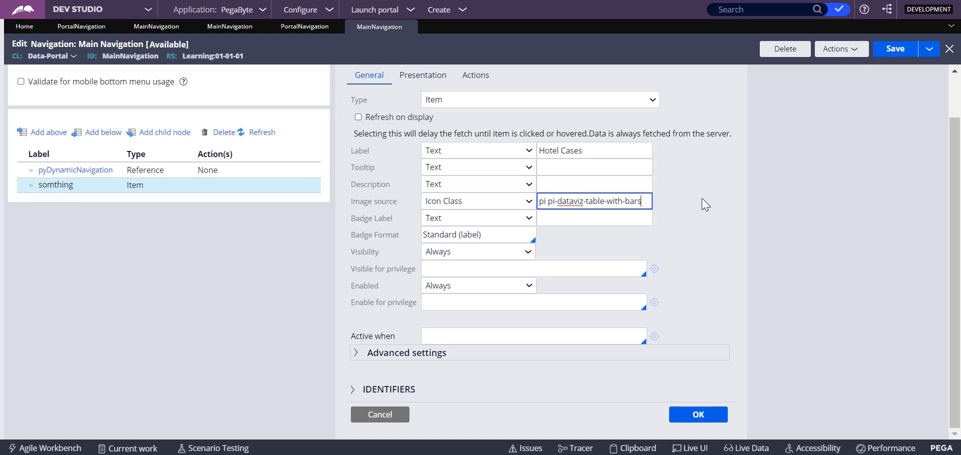
click(679, 417)
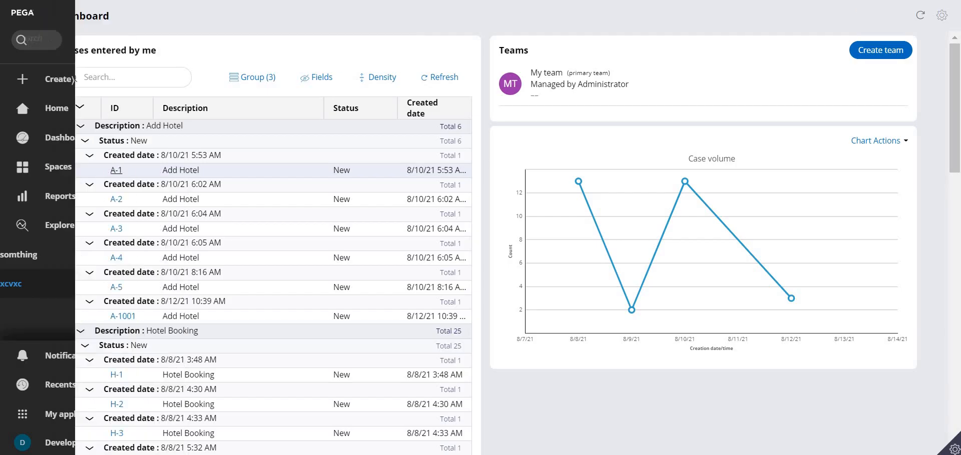
Reload the User Portal and check the Hotel Cases entry and its icon in the navigation menu
key(F5)
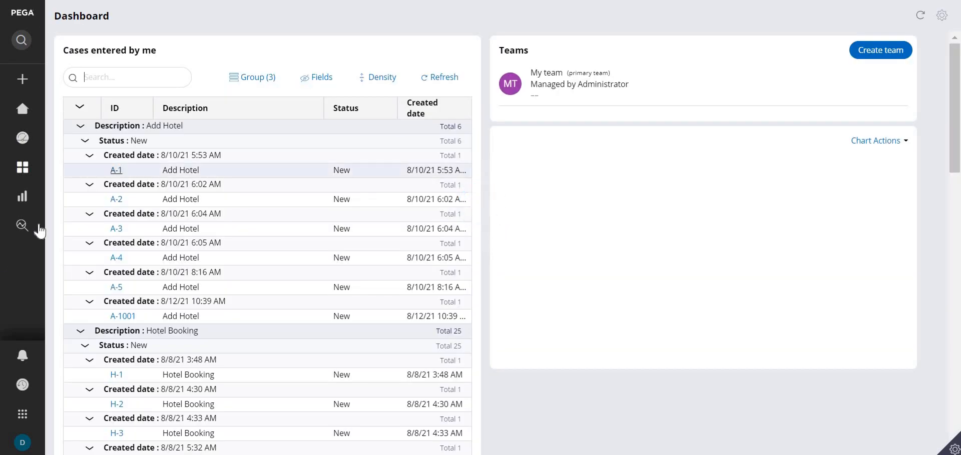
mouse_move(71, 268)
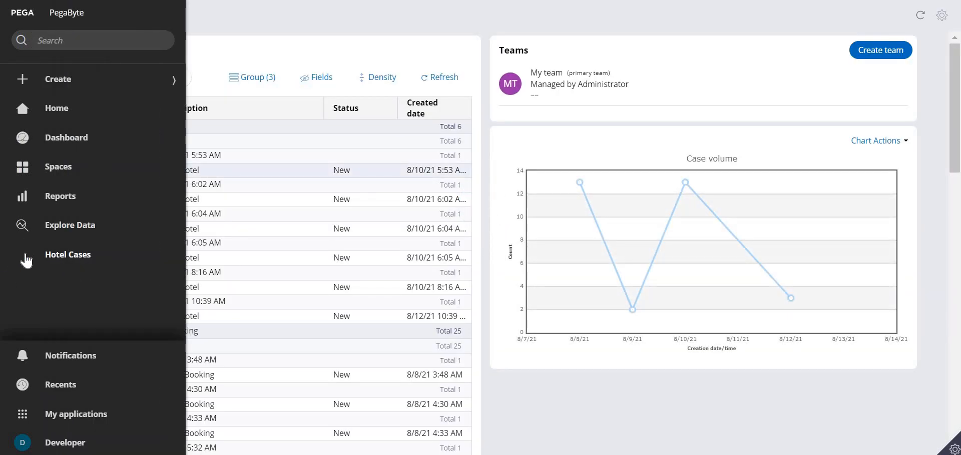
key(ctrl+shift+Tab)
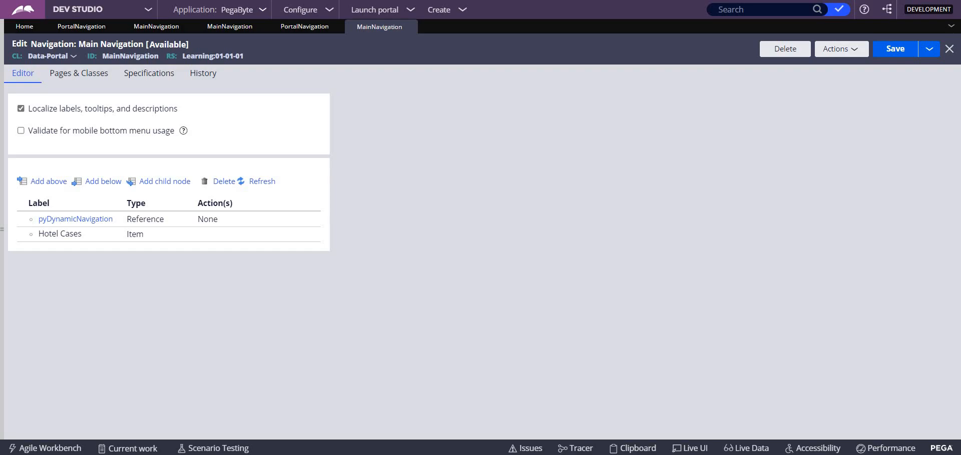
click(400, 14)
click(396, 25)
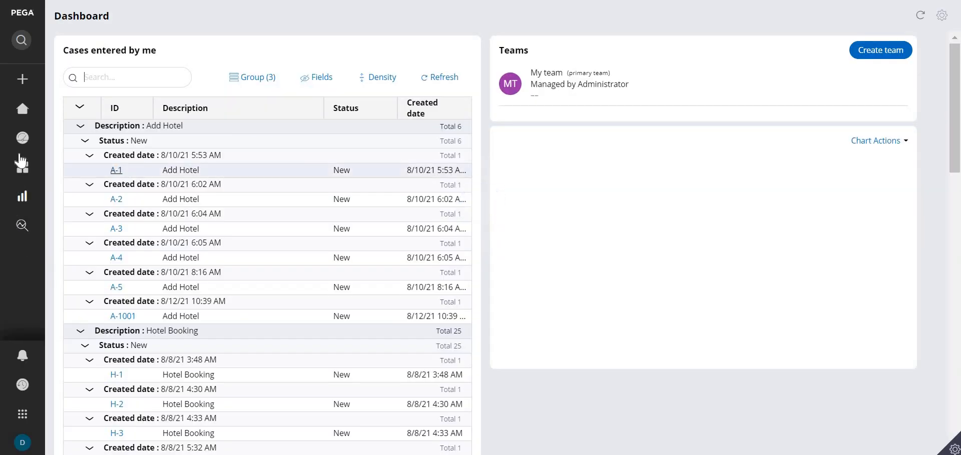
mouse_move(25, 258)
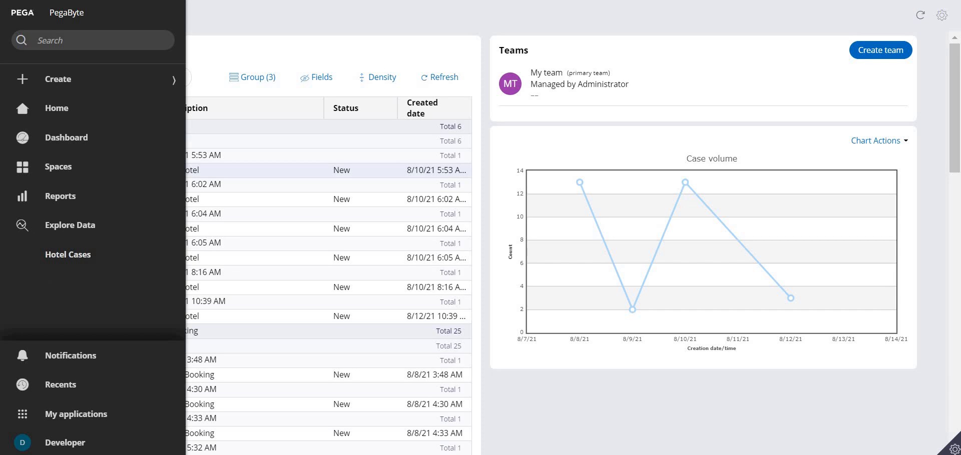
In Dev Studio, open the PegaByte application definition and add py-icons to the Learning skin's included styles
key(ctrl+shift+Tab)
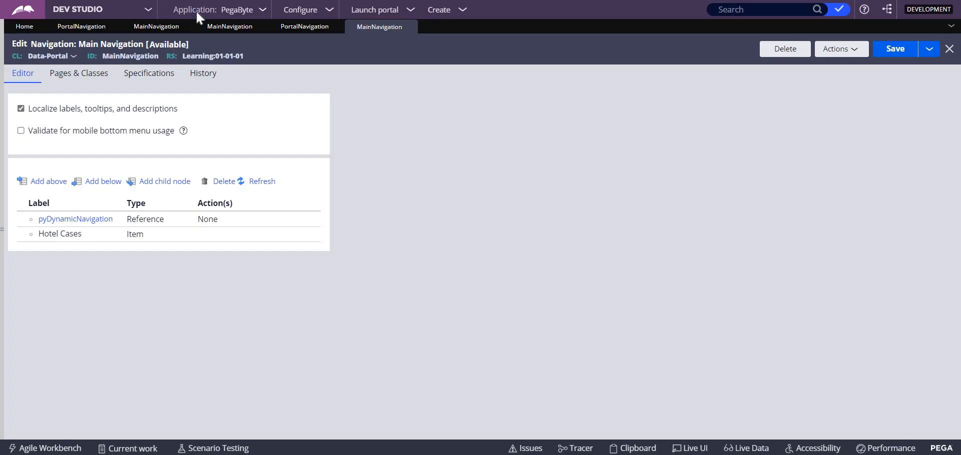
click(264, 11)
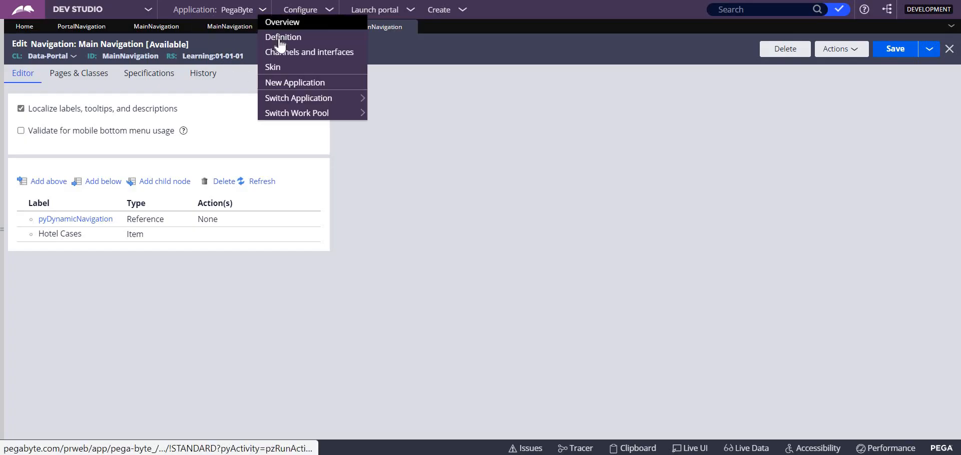
click(280, 35)
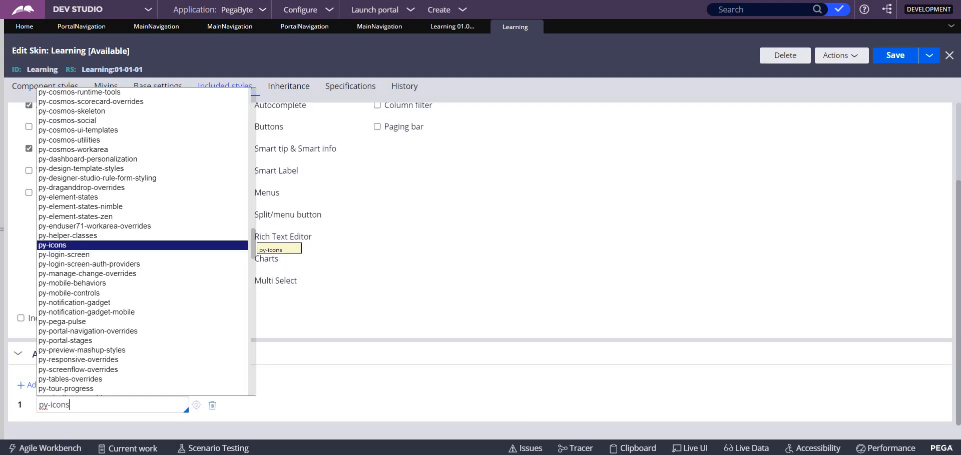
key(Return)
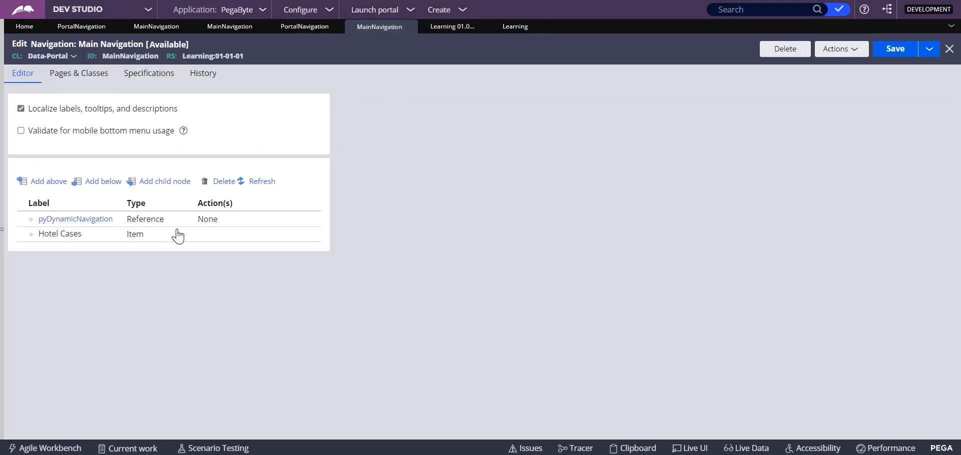
Change the Hotel Cases item's icon class to "pi pi-case-solid", accept its properties and save the Main Navigation rule
click(223, 238)
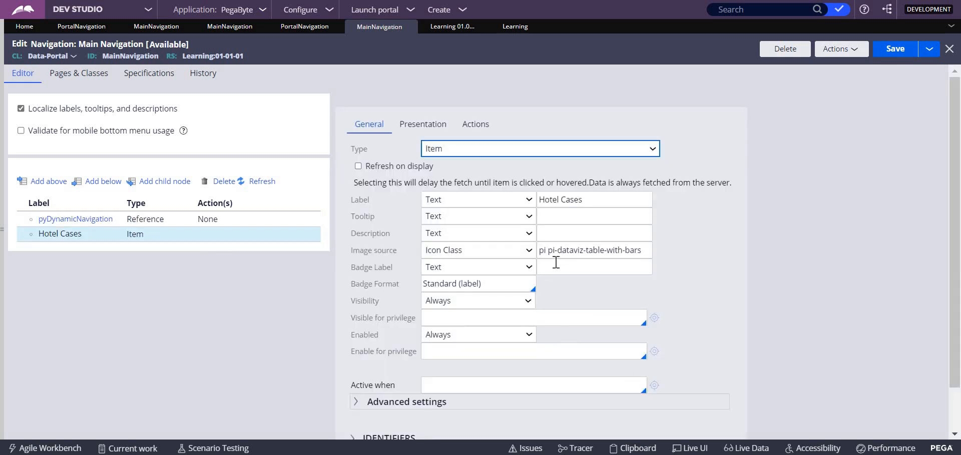
click(556, 252)
key(ctrl+shift+Right)
key(ctrl+shift+Right)
key(ctrl+shift+Right)
key(ctrl+shift+Right)
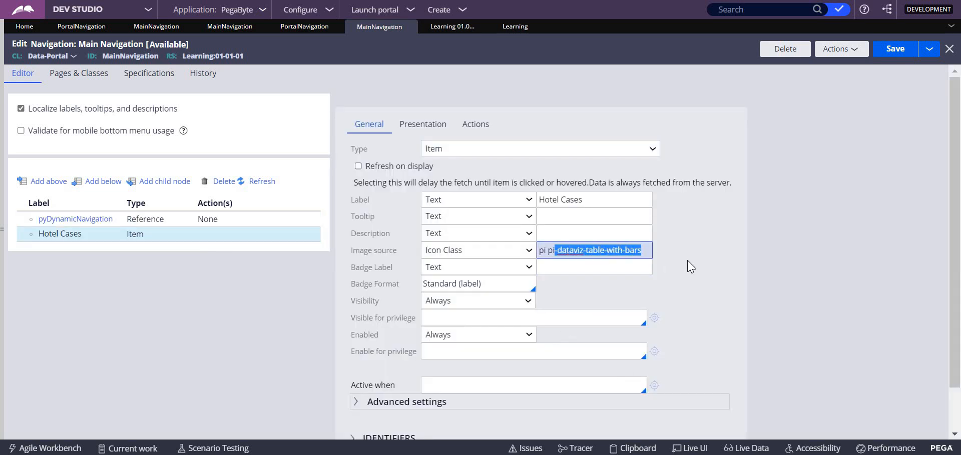
key(BackSpace)
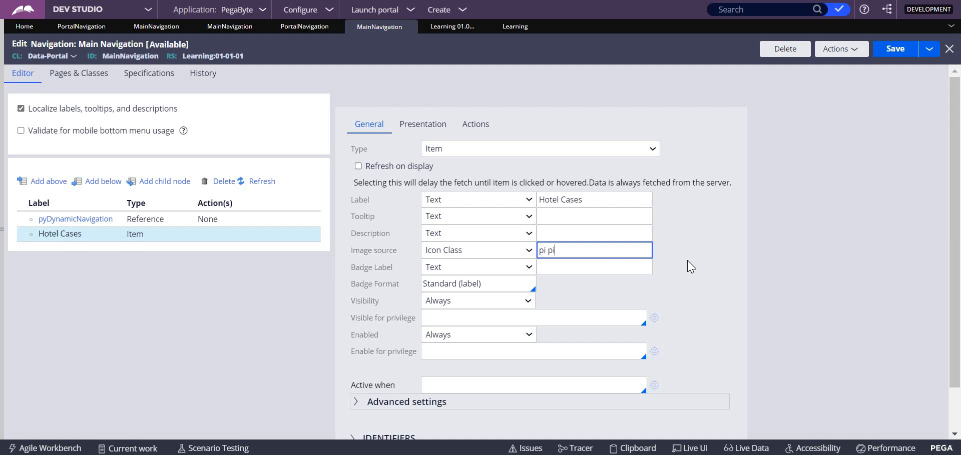
text(-case-solid)
click(905, 50)
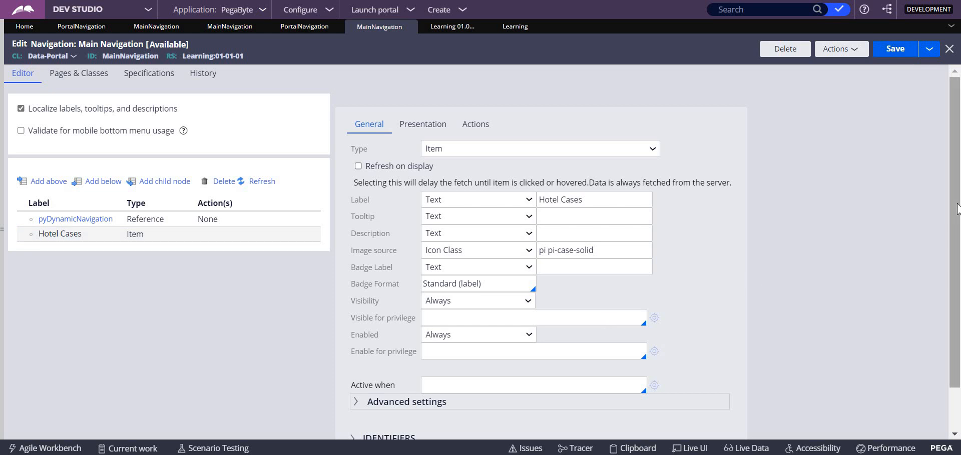
scroll(660, 373, down, 1)
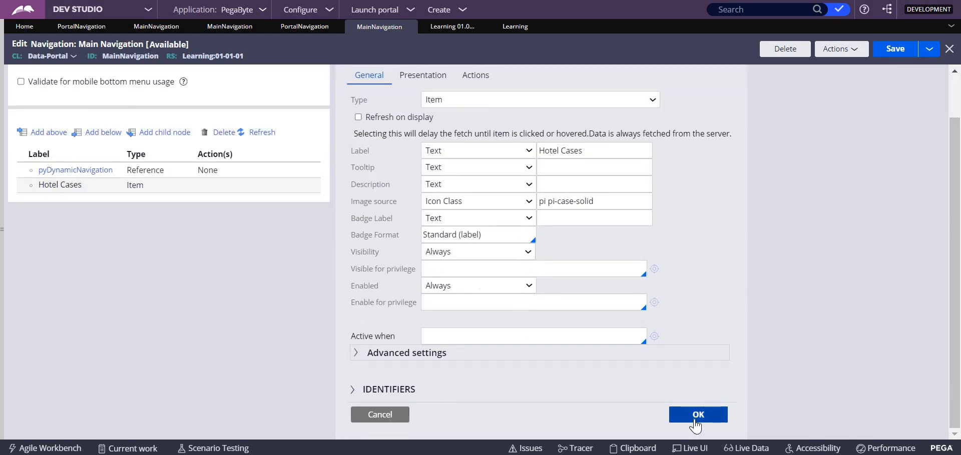
click(695, 415)
click(893, 54)
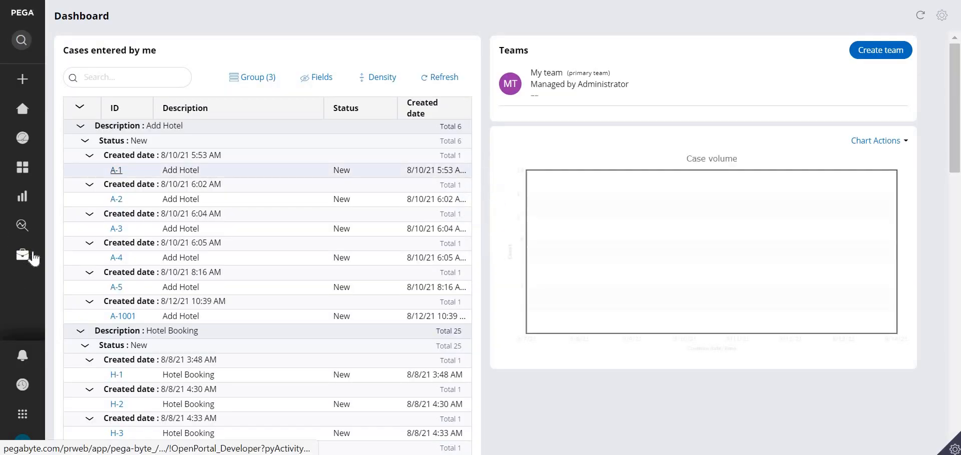
Check the icon of the Hotel Cases entry in the User Portal's navigation menu and try the entry
mouse_move(50, 259)
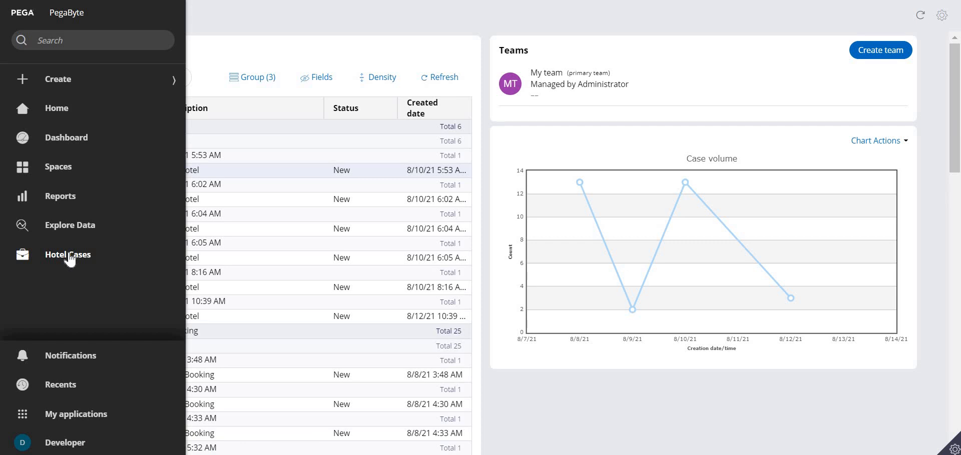
click(70, 256)
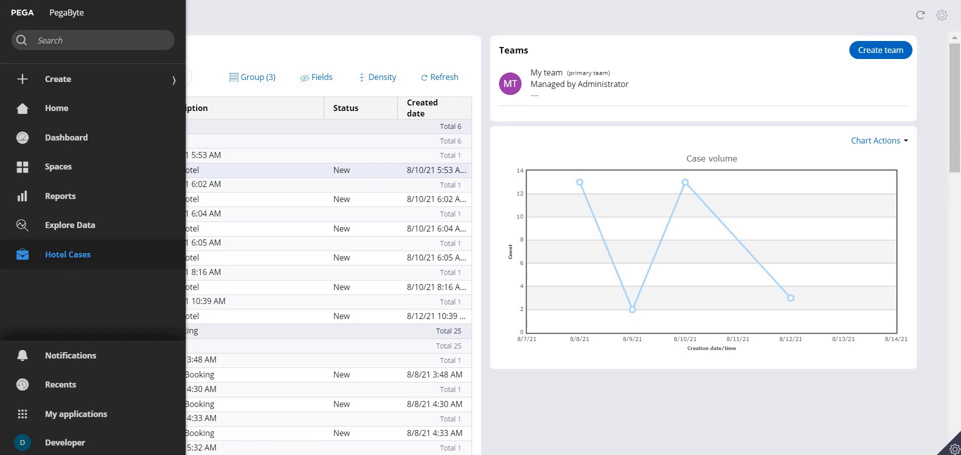
mouse_move(501, 454)
Back in Dev Studio, add a Launch Harness action to the Hotel Cases item's click event
key(alt+Tab)
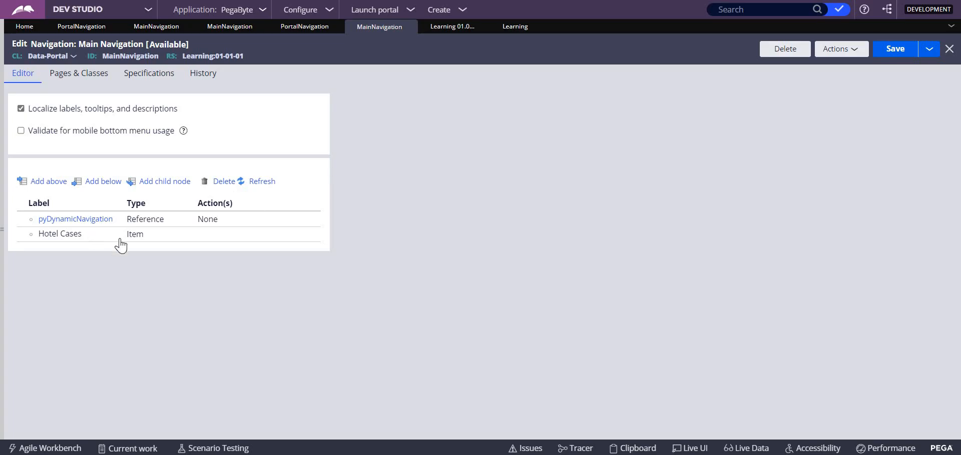
click(189, 240)
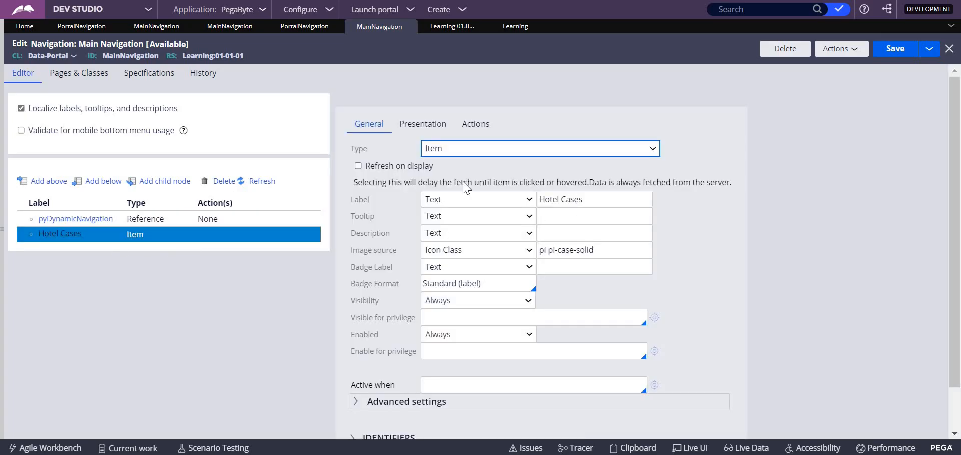
click(480, 123)
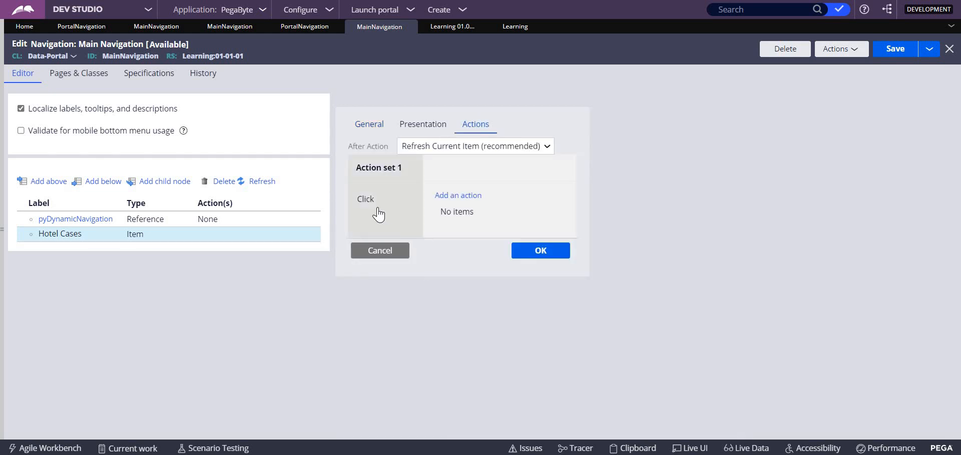
click(456, 196)
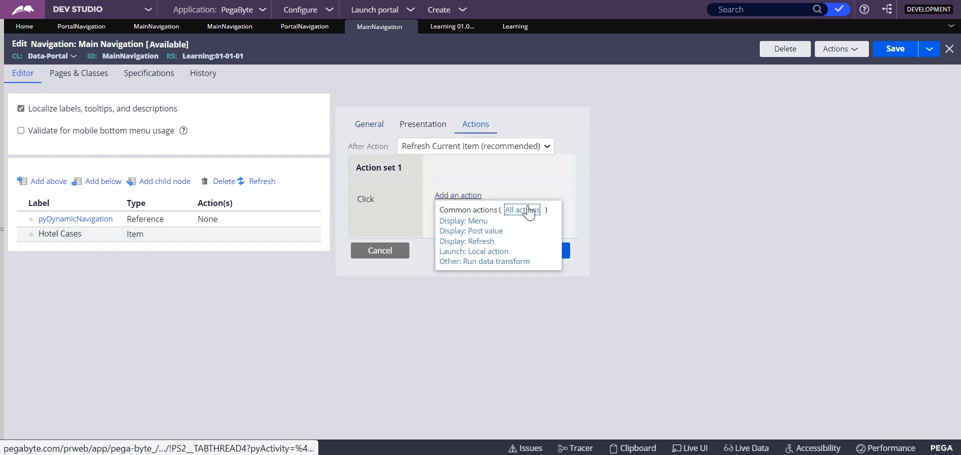
click(530, 212)
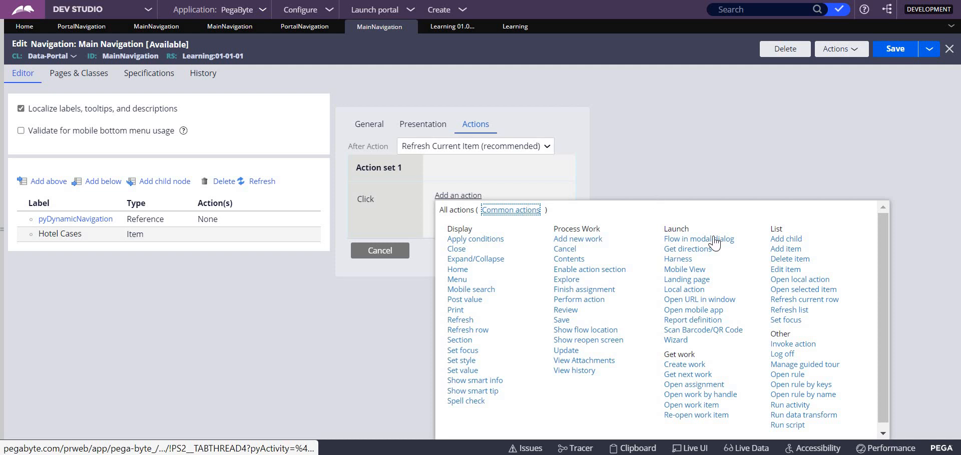
click(673, 262)
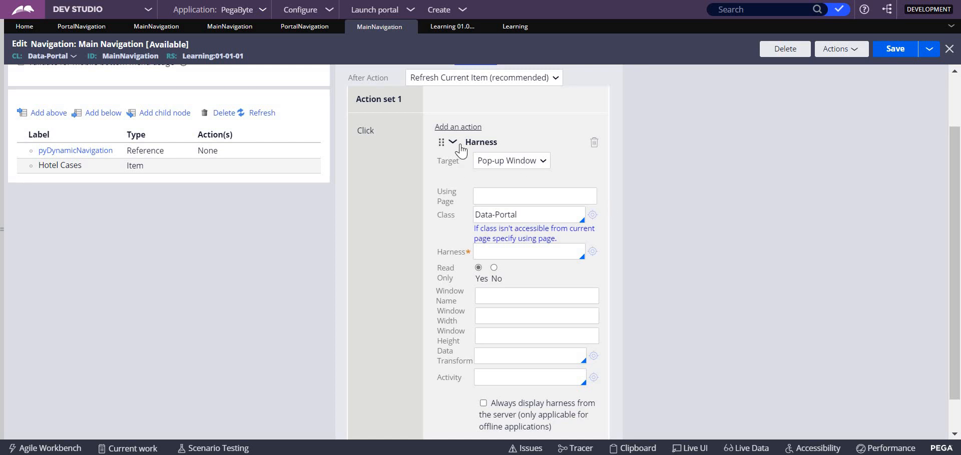
Set the Harness action's target to New Document and its tab name to "All cases"
click(503, 166)
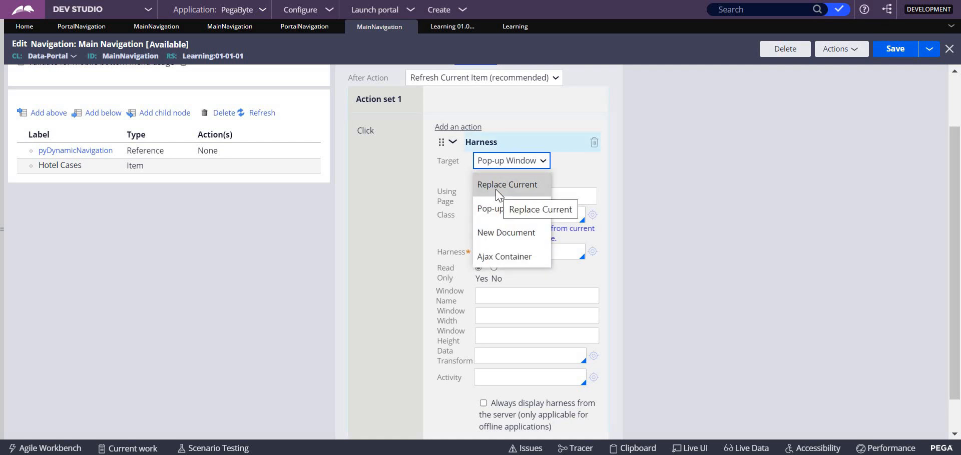
click(506, 233)
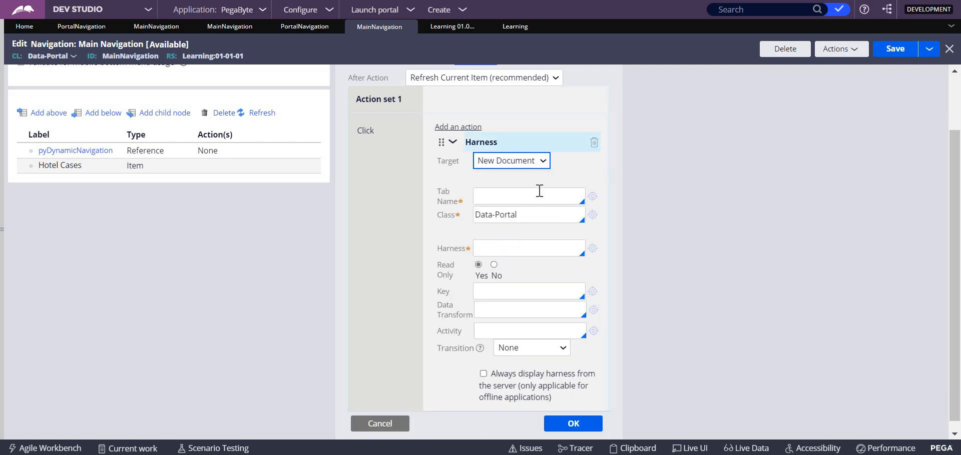
click(499, 202)
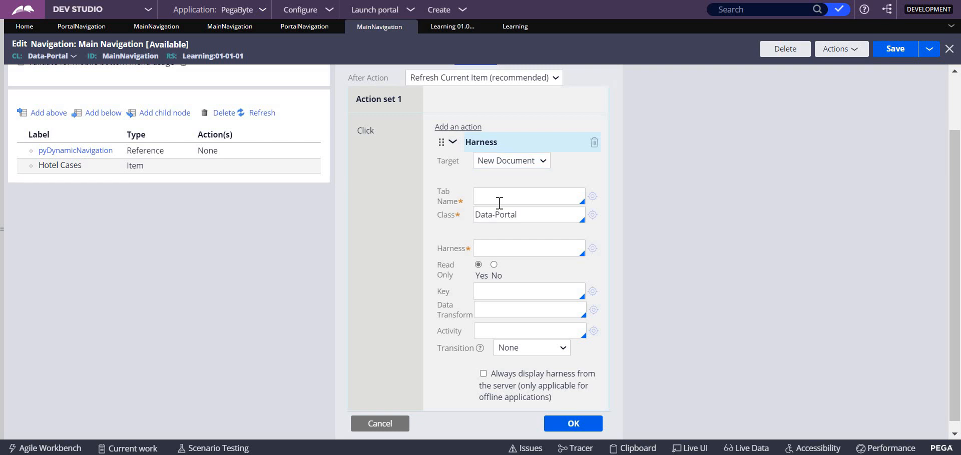
text(All ca)
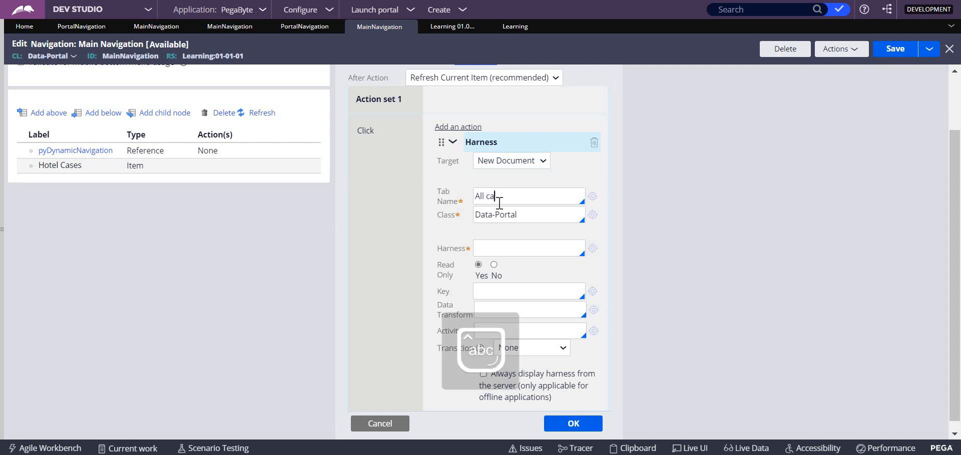
text(ses)
Select AllCases as the Data-Portal harness for the action and open that harness rule
click(523, 219)
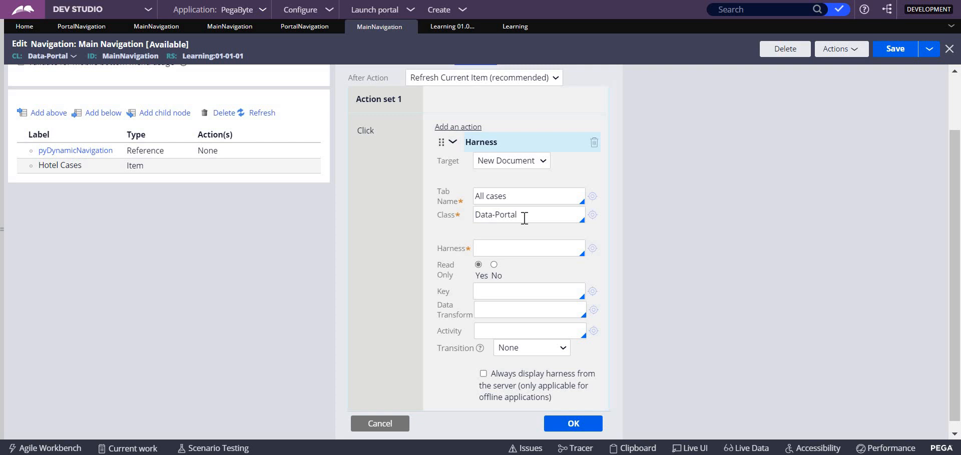
click(501, 248)
key(Down)
key(Down)
key(Return)
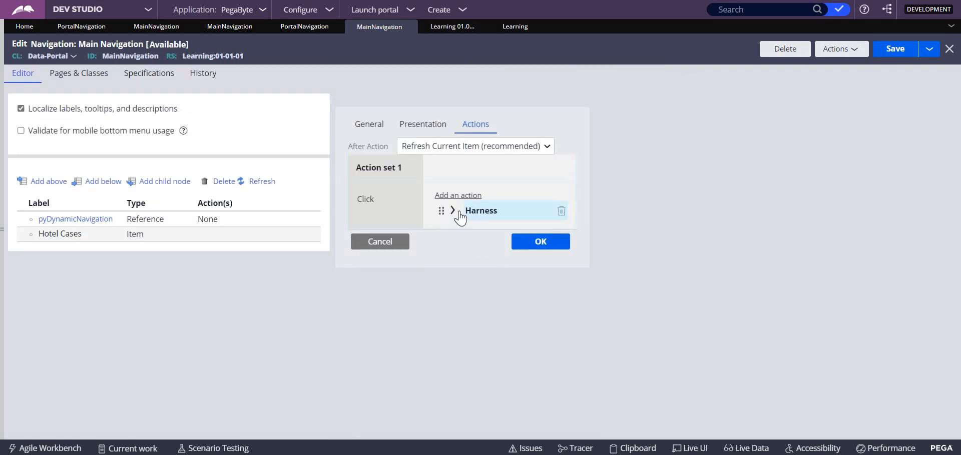
click(453, 210)
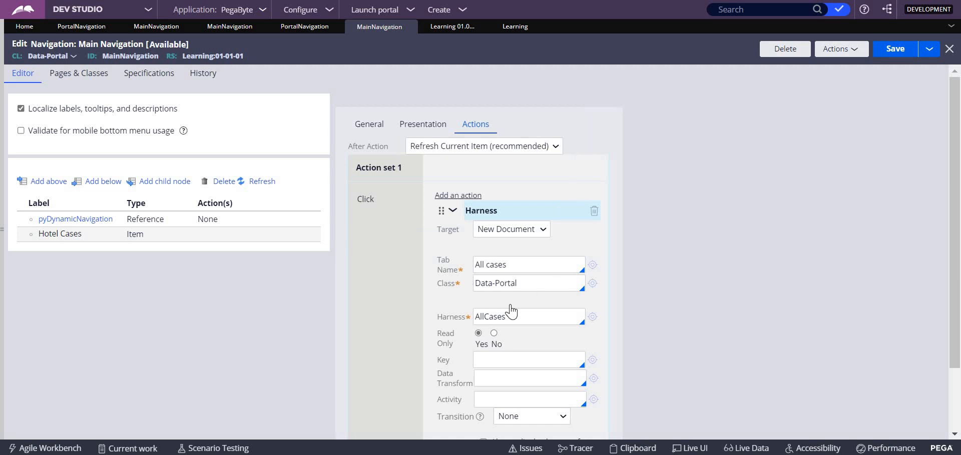
click(592, 318)
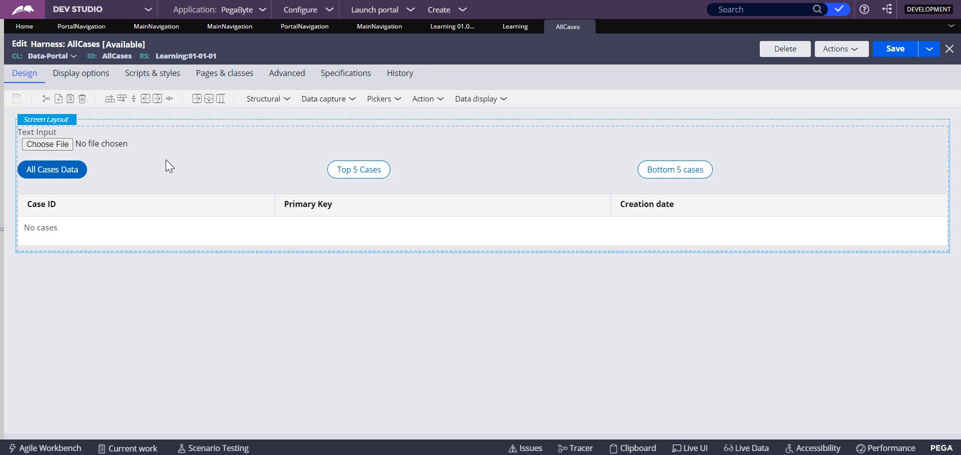
Try the Header screen layout on the AllCases harness
click(65, 124)
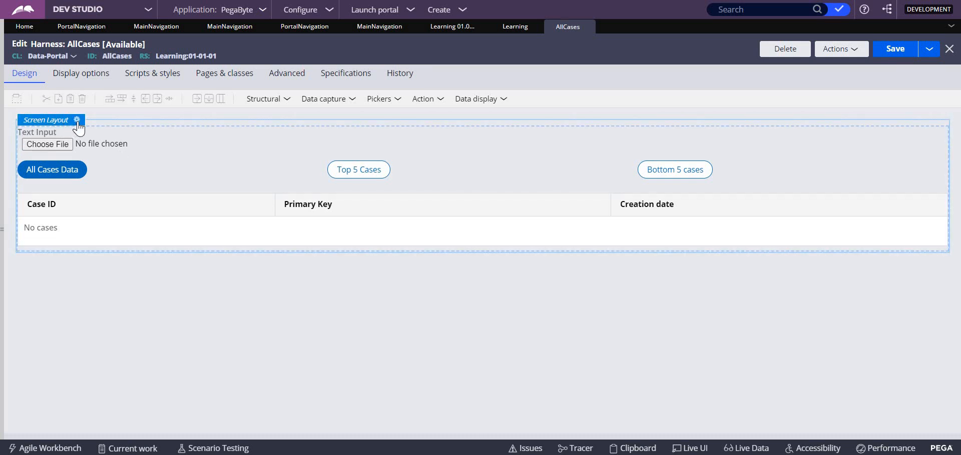
click(77, 120)
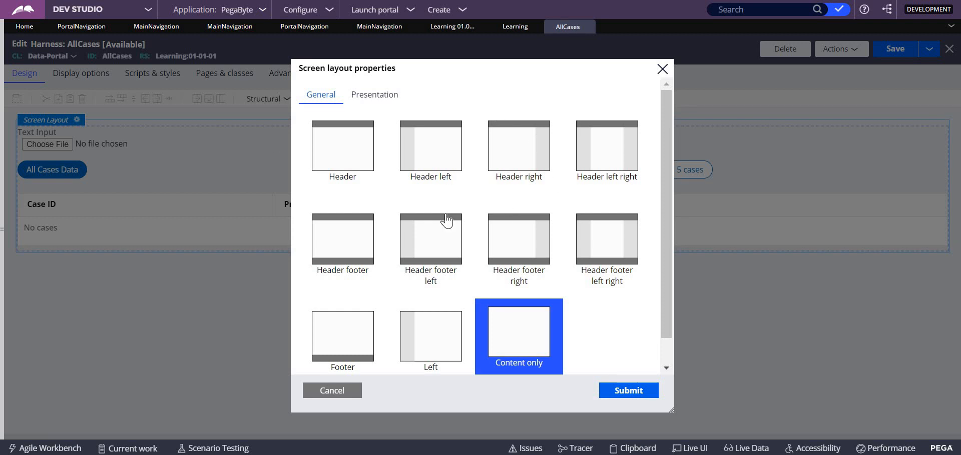
click(356, 157)
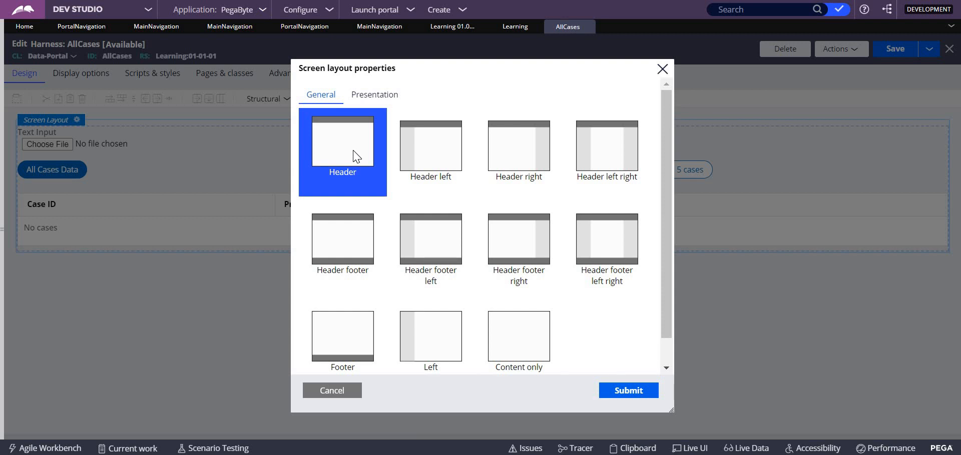
click(628, 391)
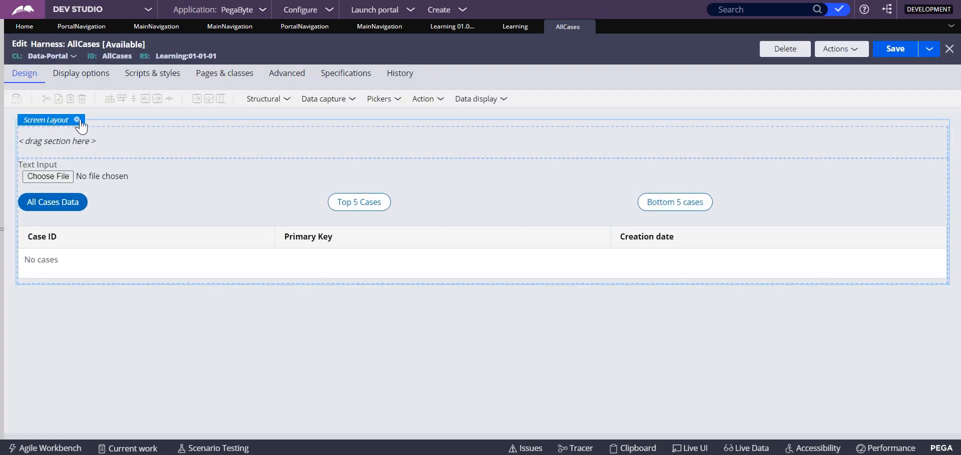
click(80, 126)
In the Allcases section, delete the file upload field together with its dynamic layout, and save the section
click(604, 120)
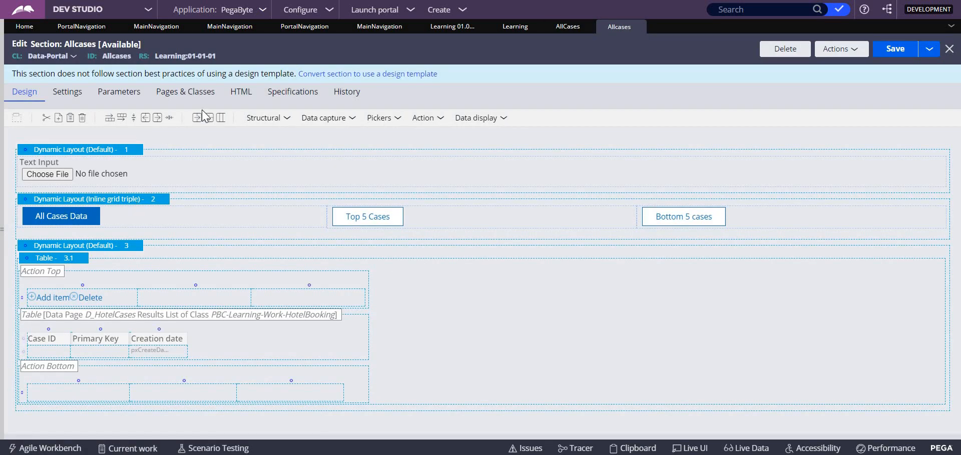
click(187, 170)
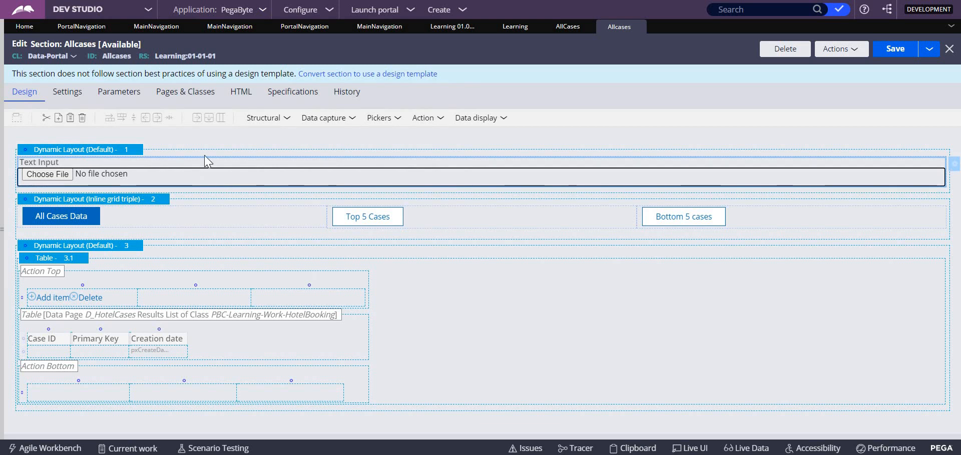
key(Delete)
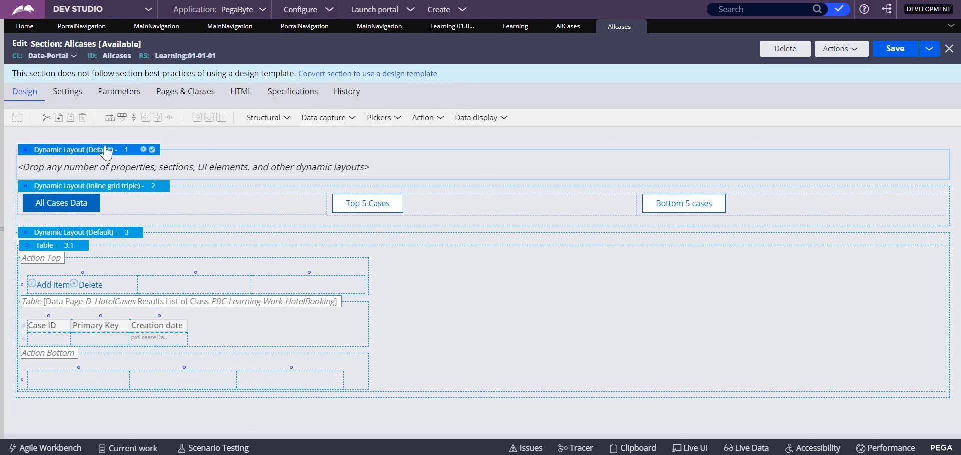
key(Delete)
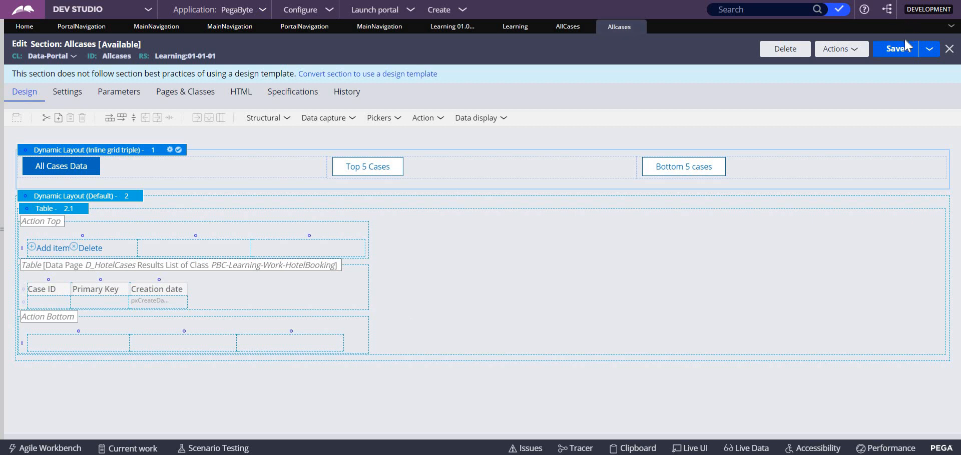
click(897, 54)
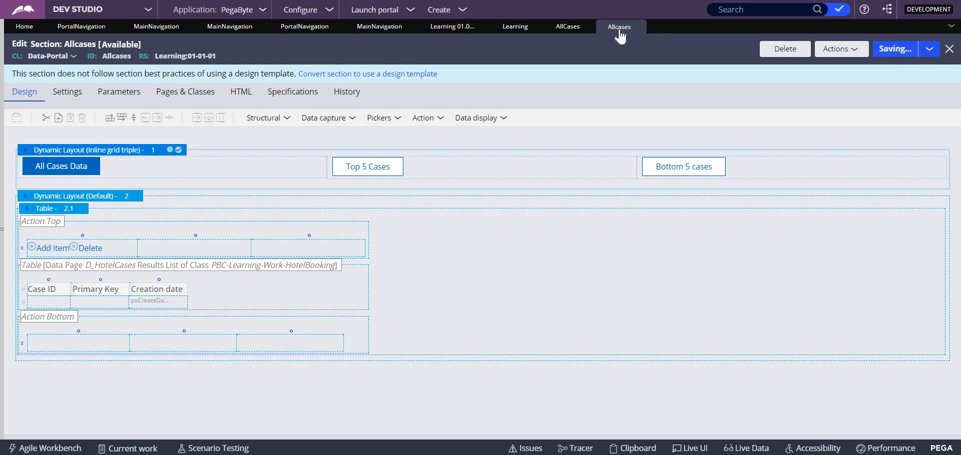
Refresh and save the AllCases harness, and close both the harness and the Allcases section
click(559, 30)
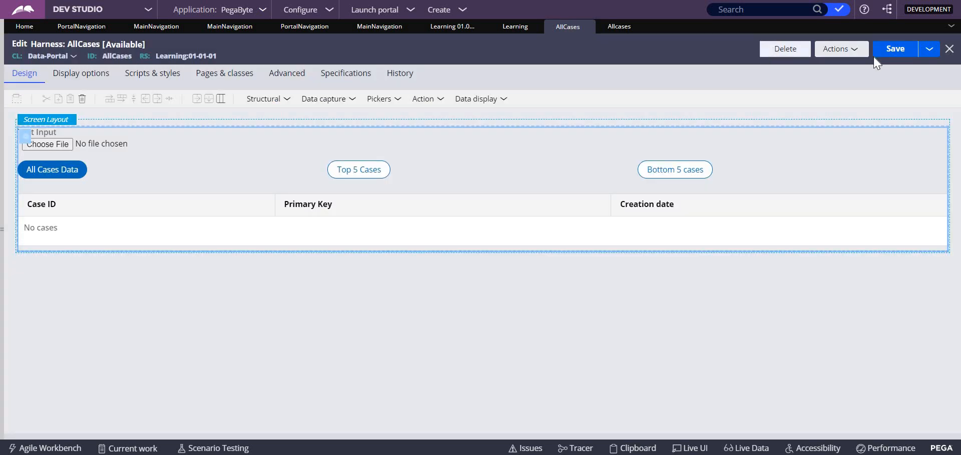
click(893, 54)
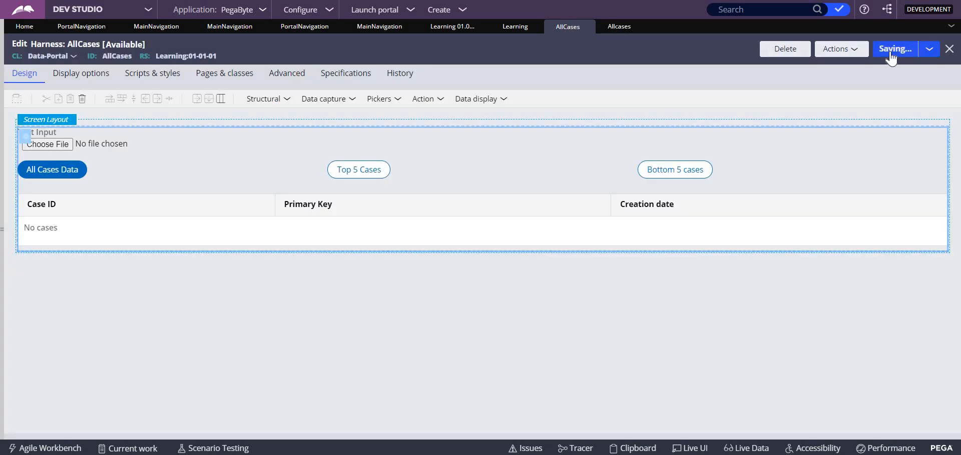
click(845, 50)
click(801, 90)
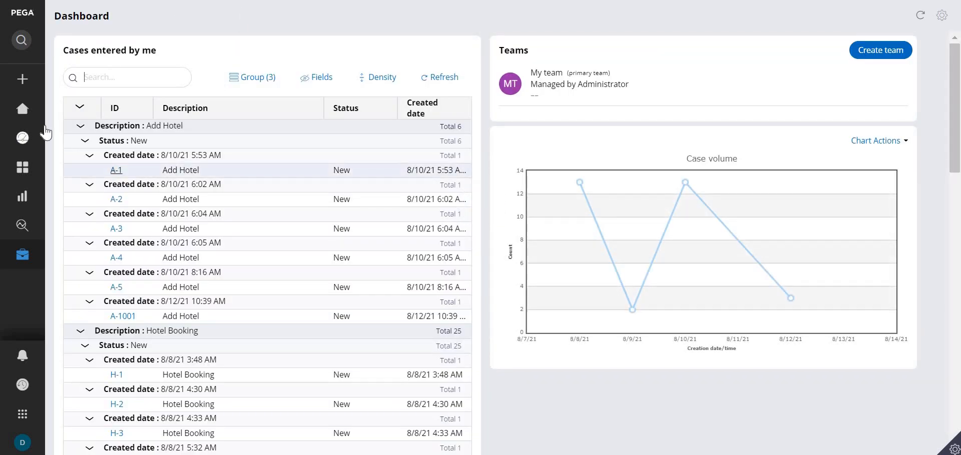
mouse_move(22, 137)
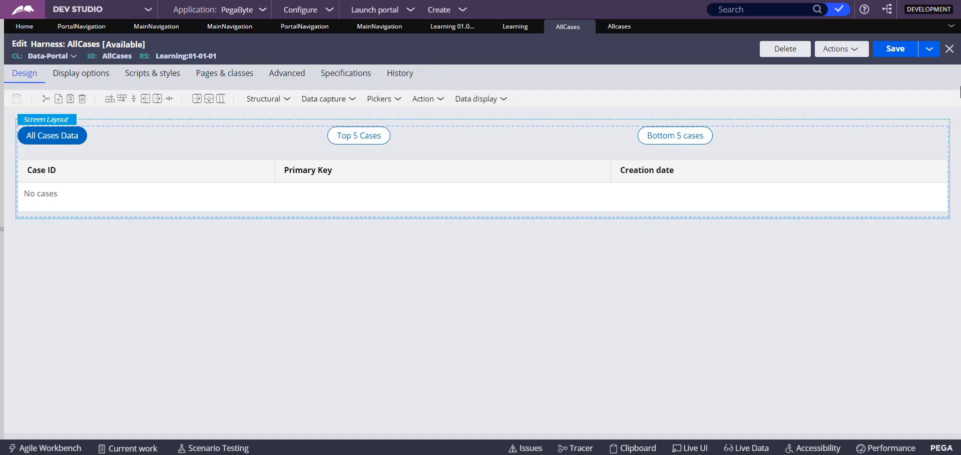
click(900, 52)
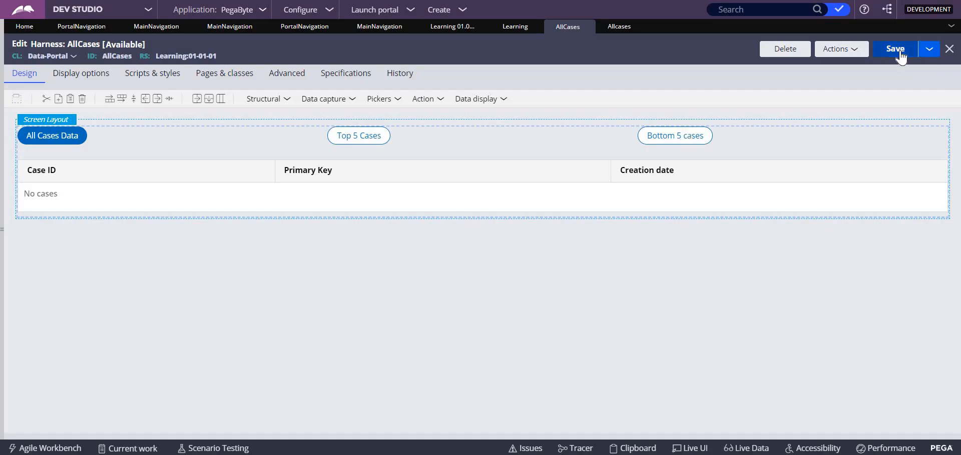
click(592, 27)
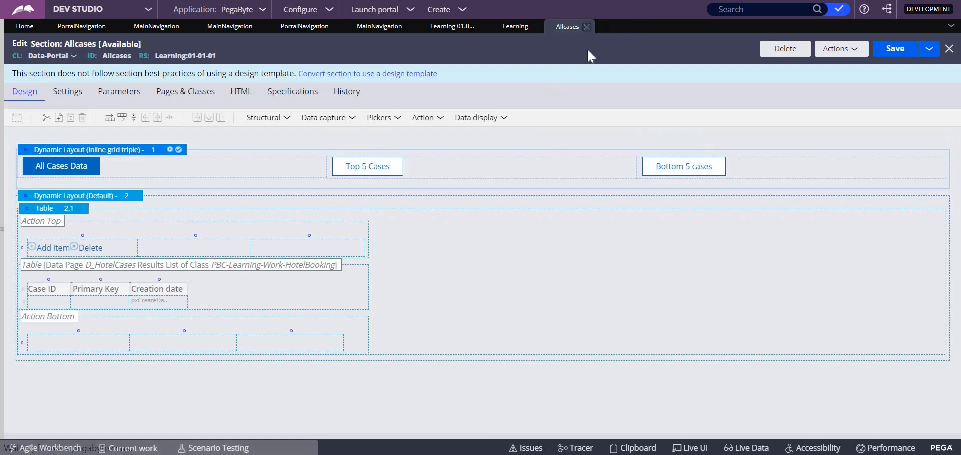
click(586, 27)
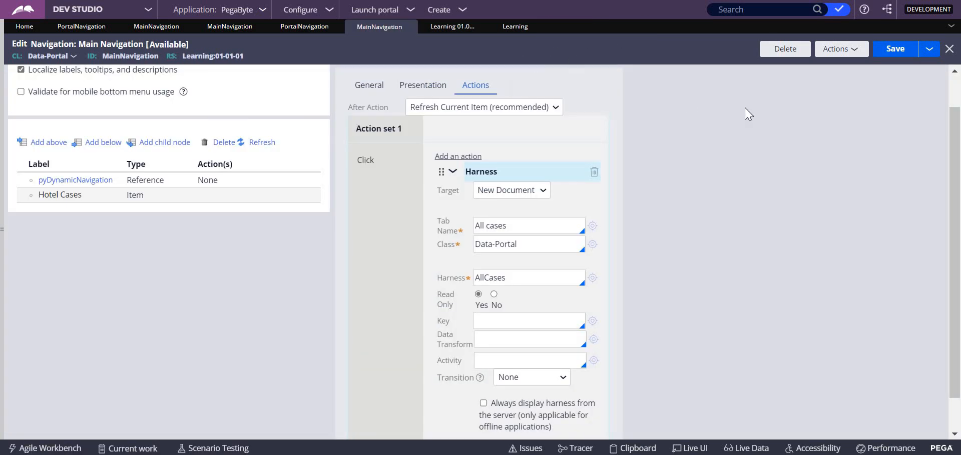
Accept the Hotel Cases item's properties and save the Main Navigation rule
scroll(959, 303, down, 2)
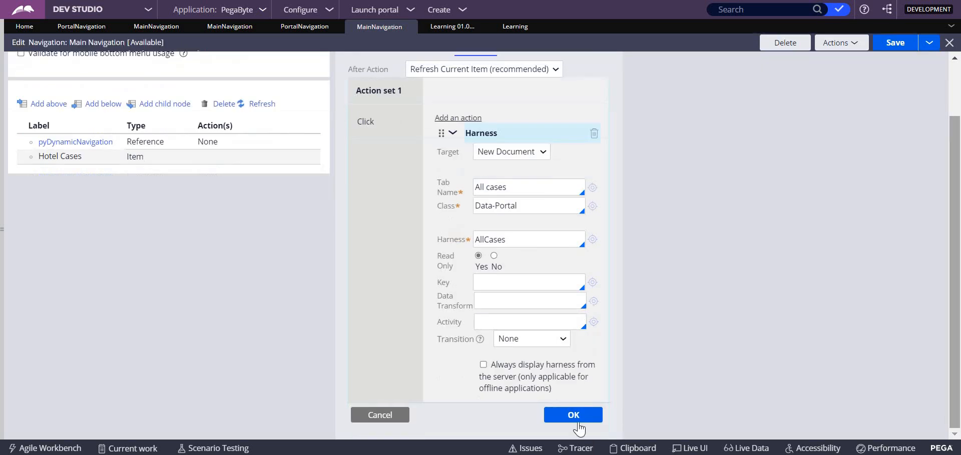
click(618, 414)
click(889, 55)
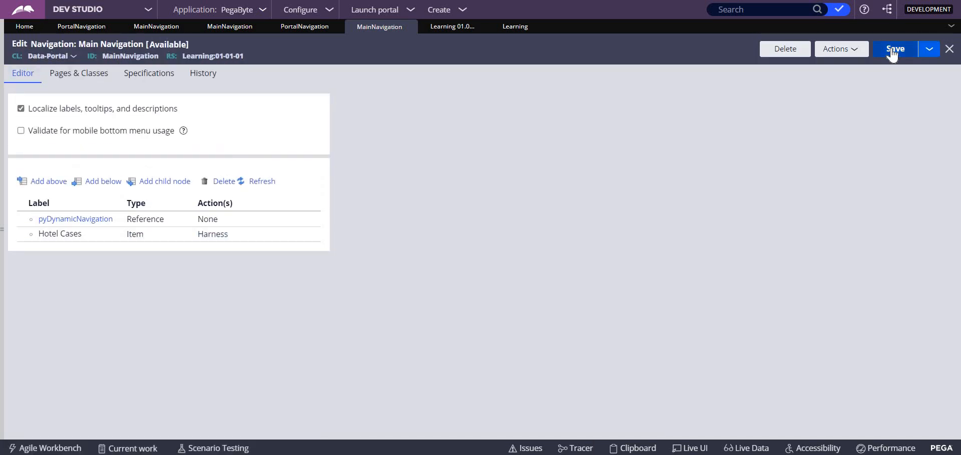
In the User Portal, open Hotel Cases and test its All Cases Data, Top 5 Cases and Bottom 5 cases views
click(334, 26)
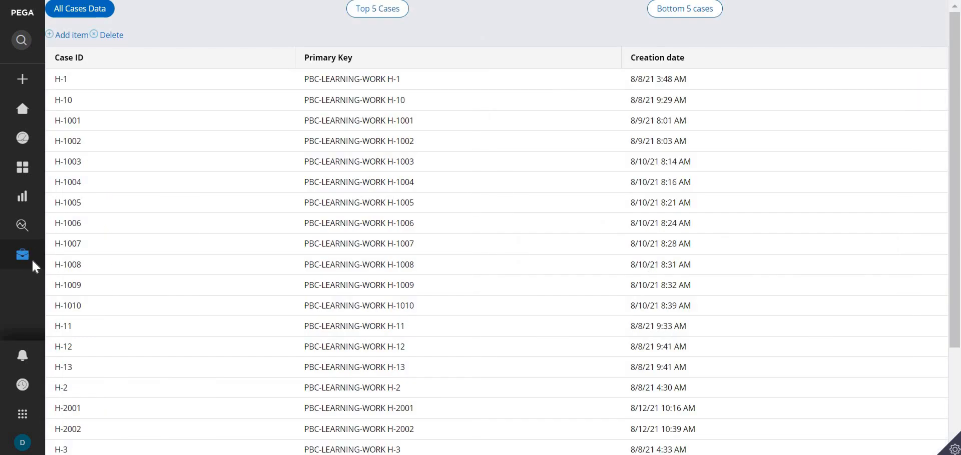
mouse_move(29, 262)
click(690, 10)
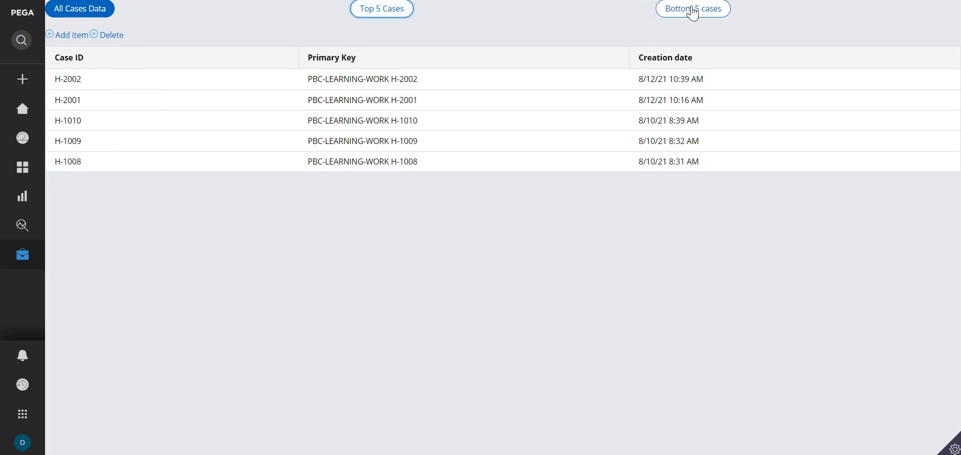
click(382, 10)
click(85, 11)
click(685, 15)
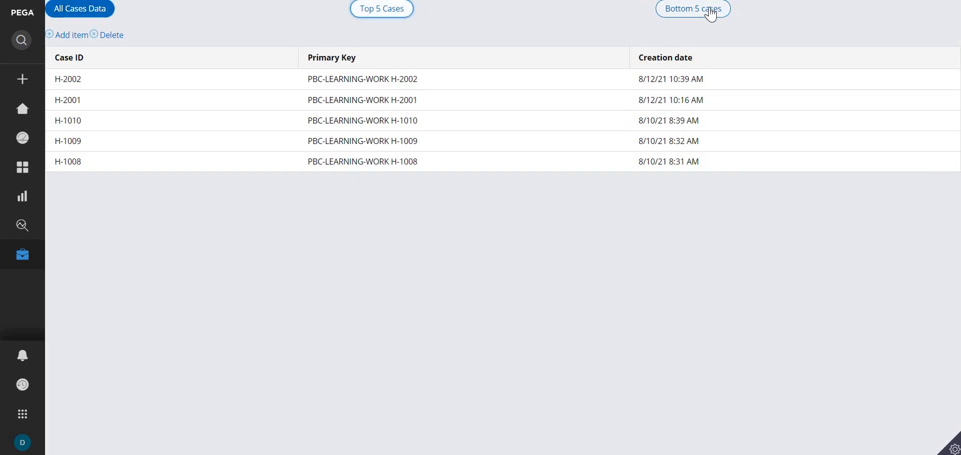
click(383, 10)
click(60, 10)
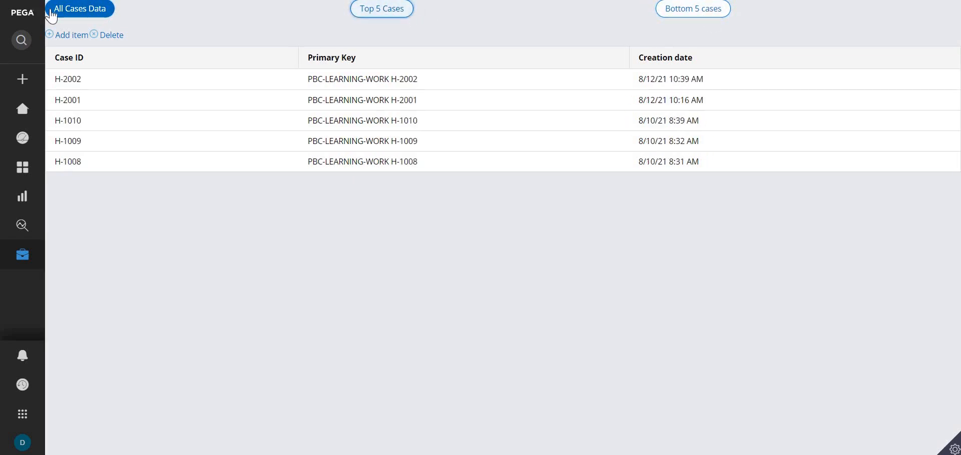